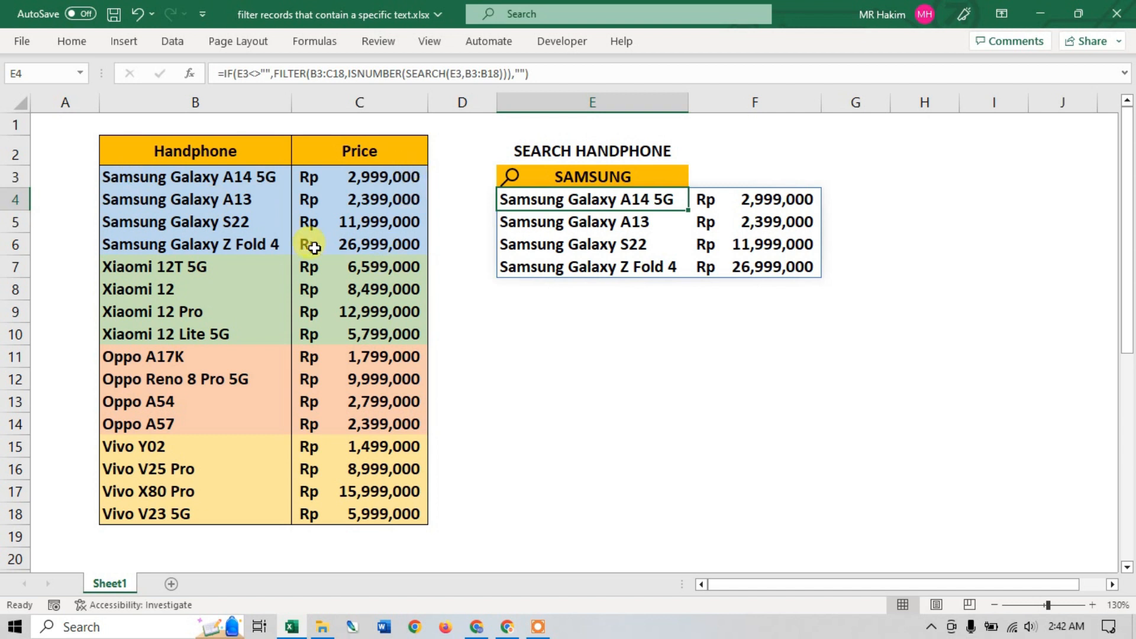
# Enter XIAOMI in search cell E3 to filter the handphone list by that brand.
pyautogui.click(594, 177)
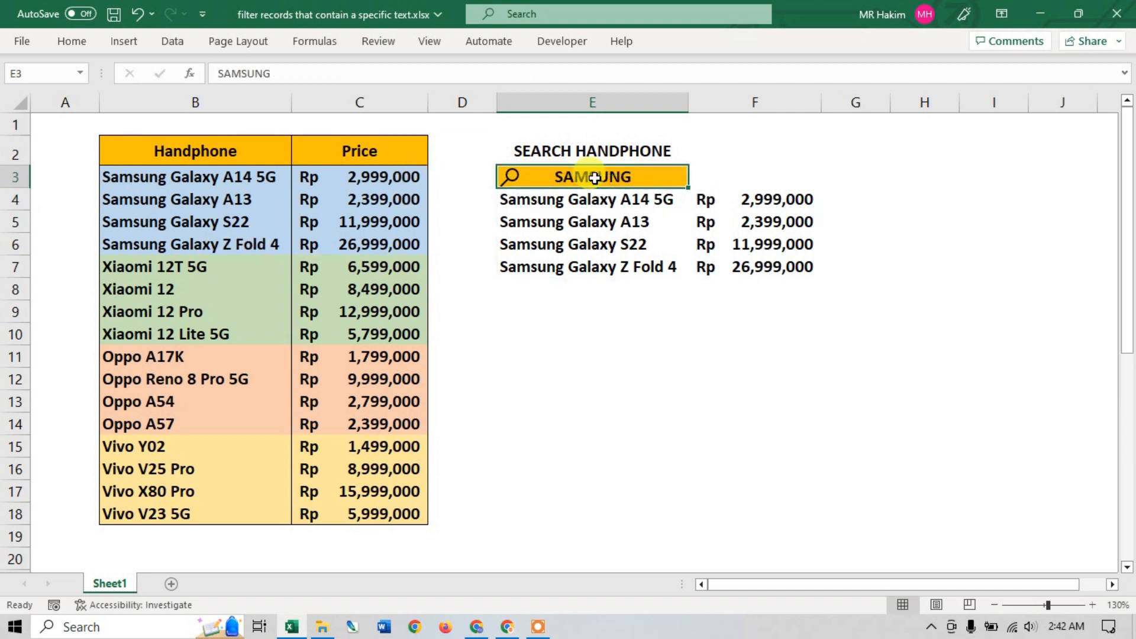
pyautogui.write('XI')
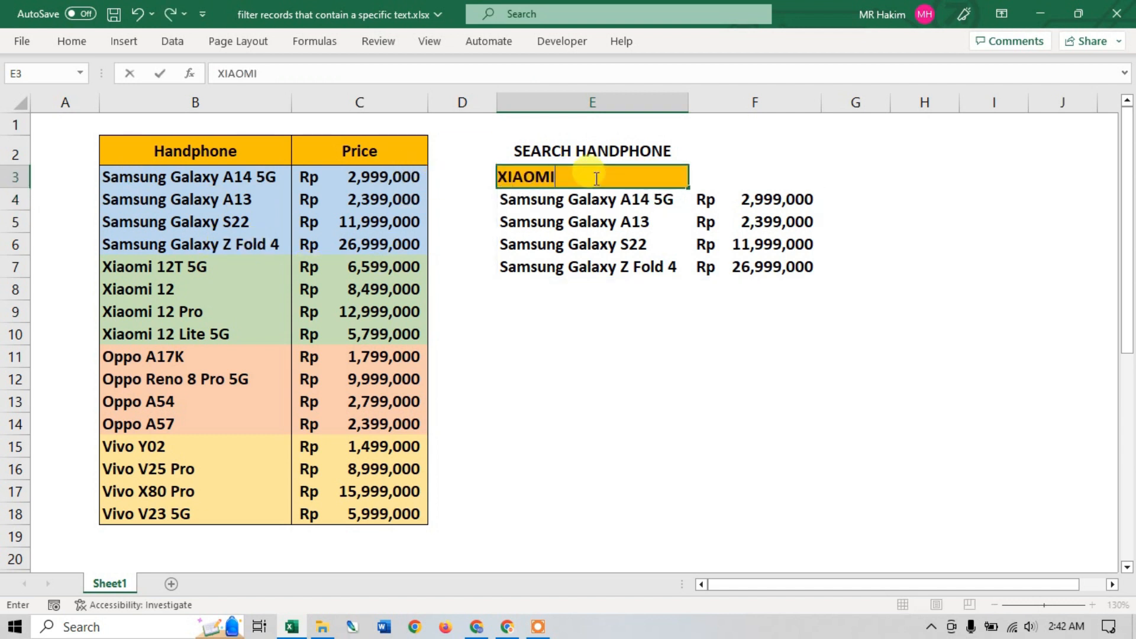
pyautogui.write('AOMI')
pyautogui.press('Return')
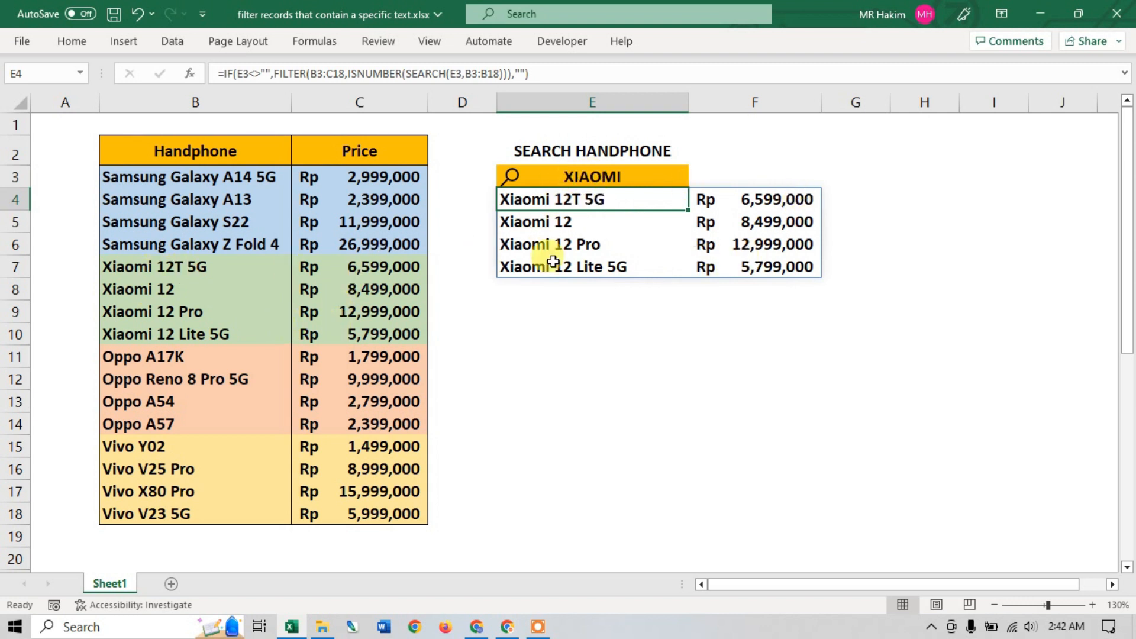
# Replace the search text in cell E3 with OPPO A57 to look up that model.
pyautogui.click(591, 178)
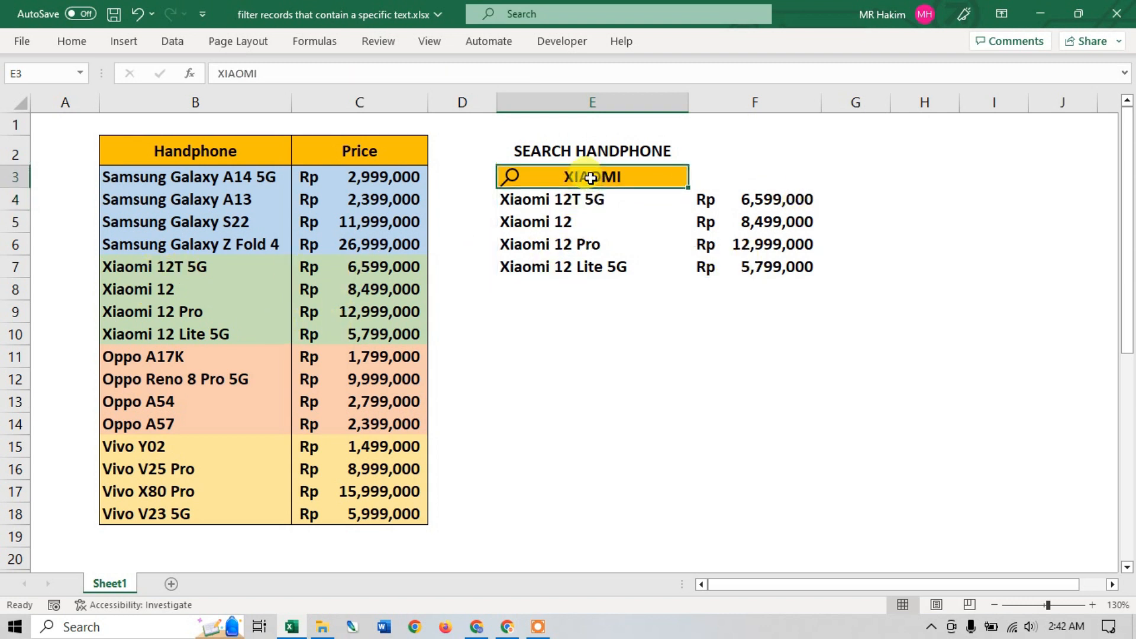
pyautogui.write('OPPO A57')
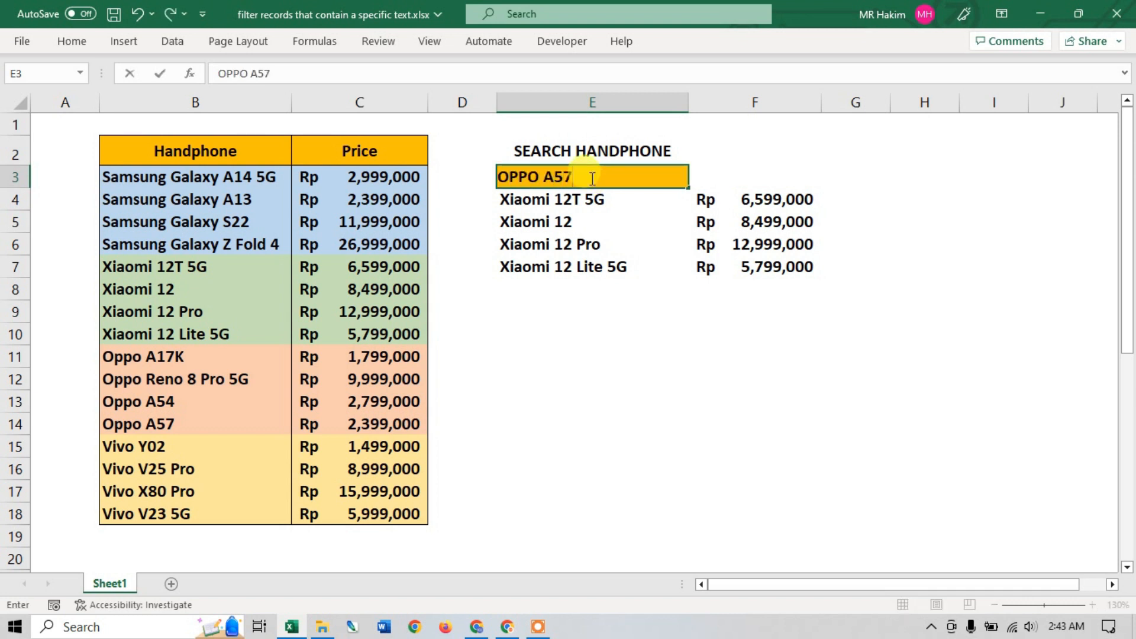
pyautogui.press('Return')
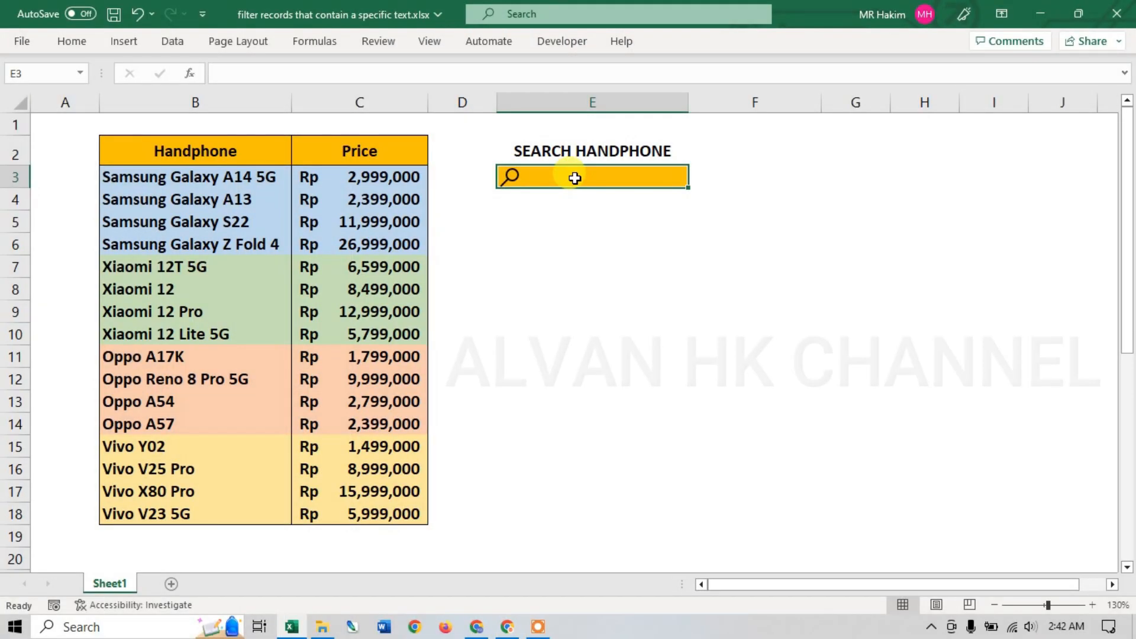
# Enter SAMSUNG in the empty search cell E3 to filter the handphone list.
pyautogui.write('SAMS')
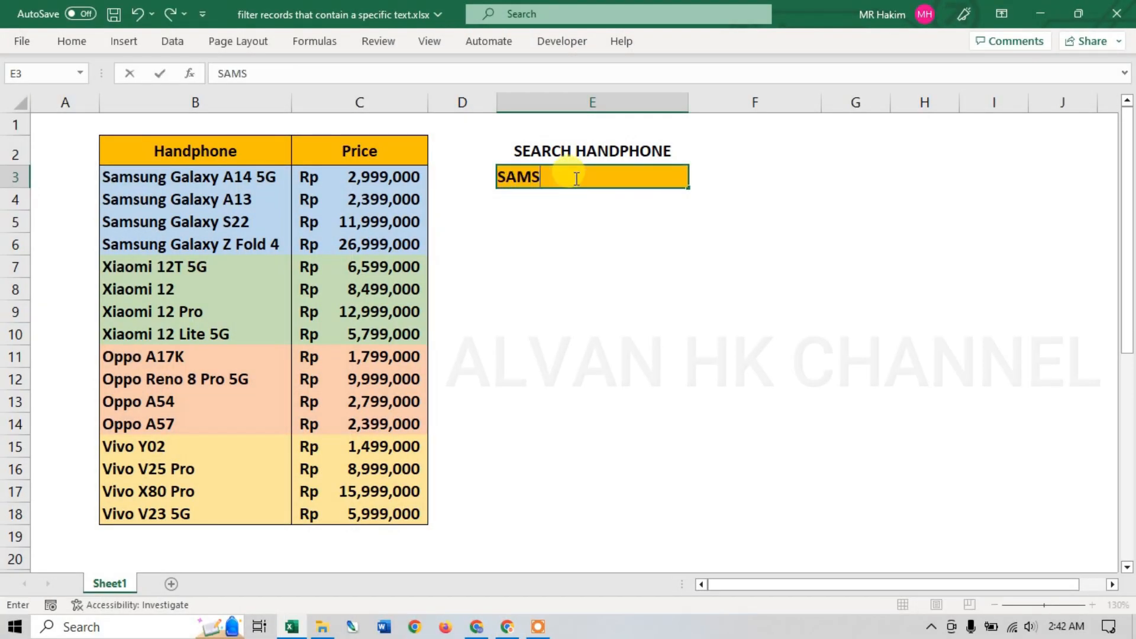
pyautogui.write('UNG')
pyautogui.press('Return')
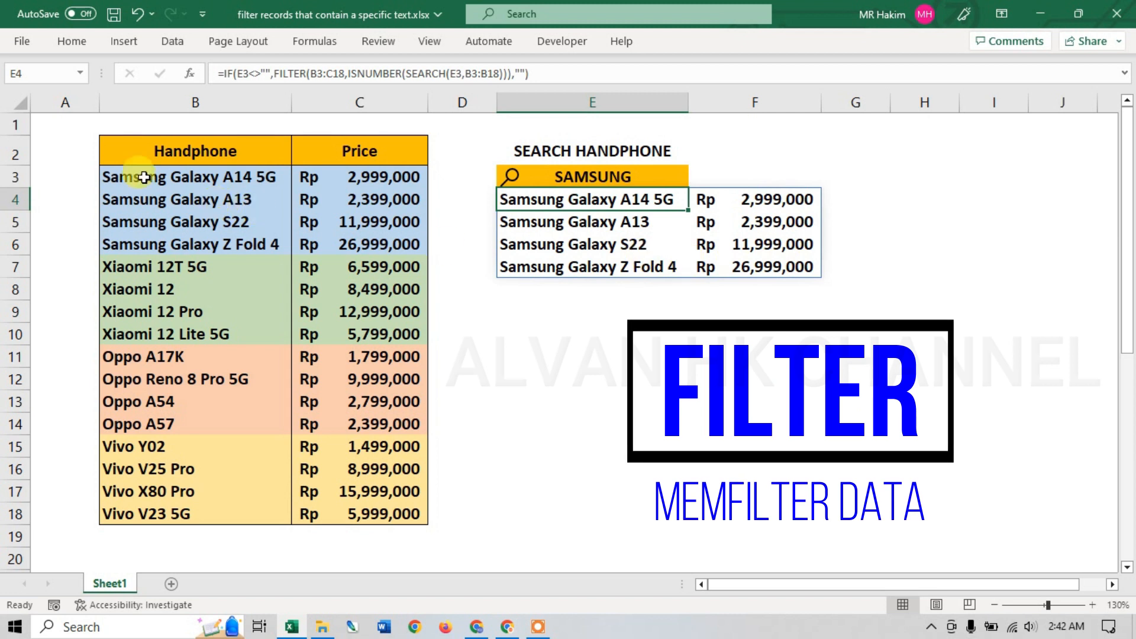
# Change the search text in cell E3 to XIAOMI.
pyautogui.click(594, 178)
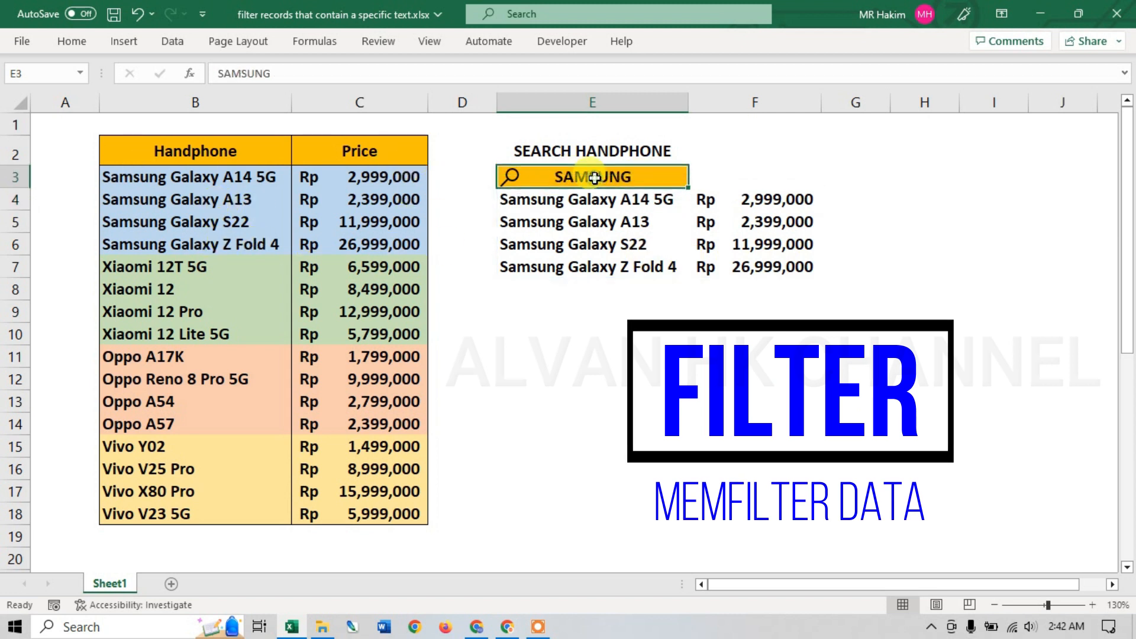
pyautogui.write('XIAOMI')
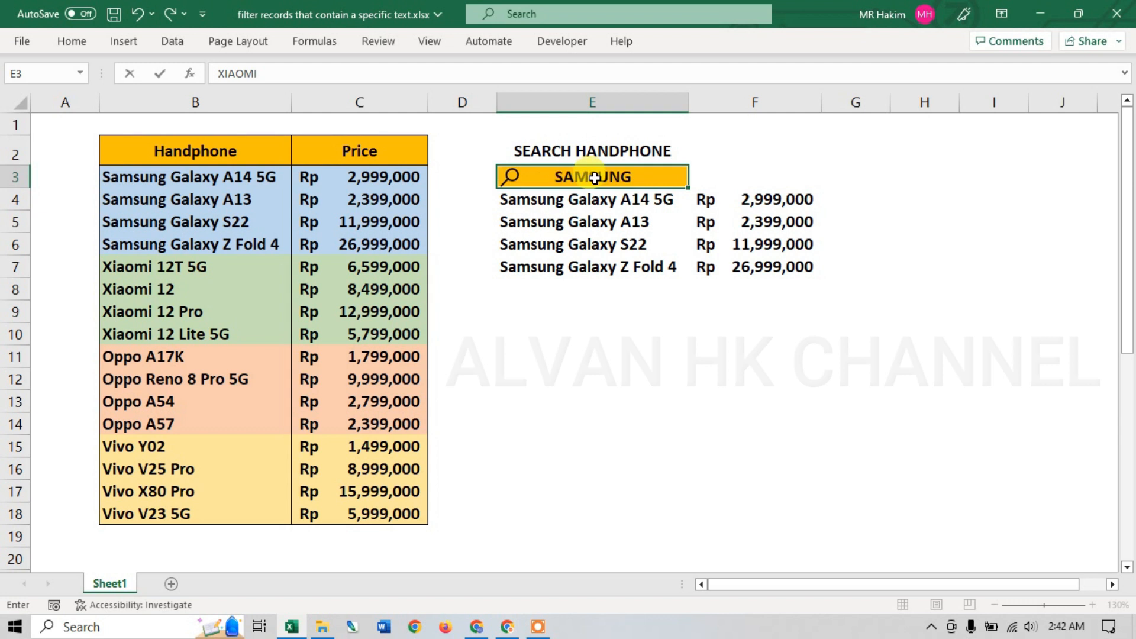
pyautogui.press('Return')
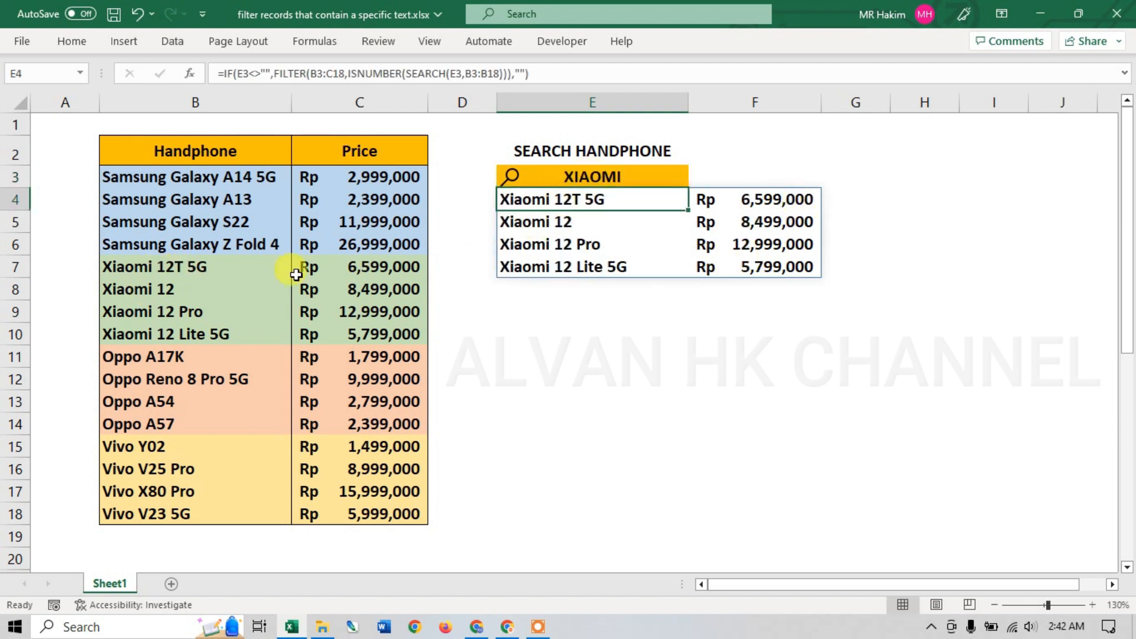
# Search for the single model OPPO A57 through search cell E3.
pyautogui.click(590, 177)
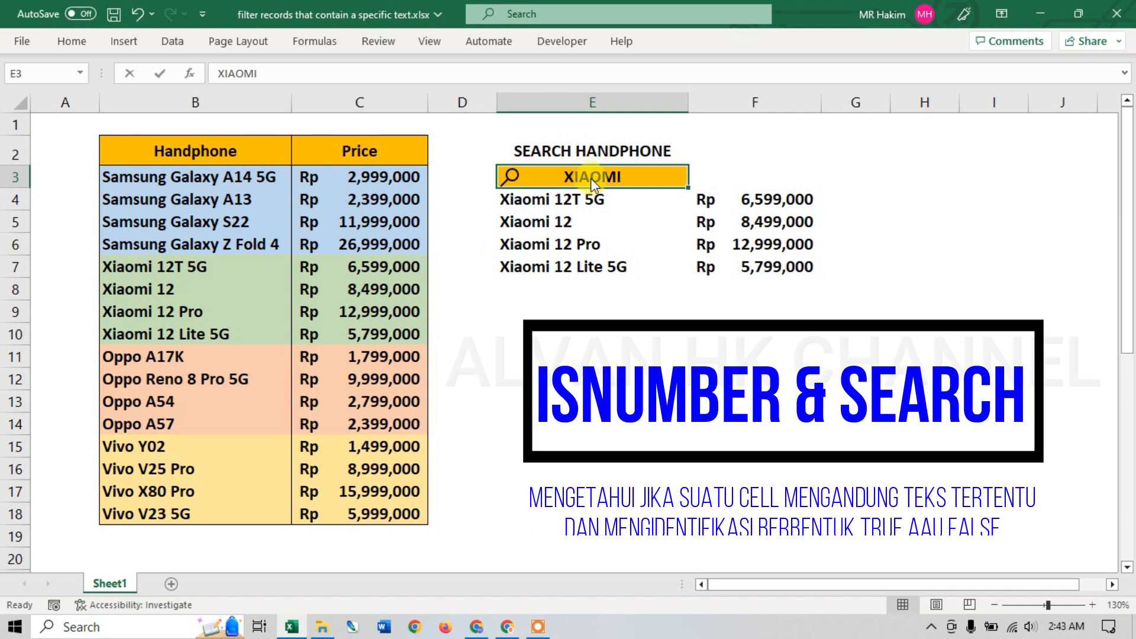
pyautogui.write('OPPO A57')
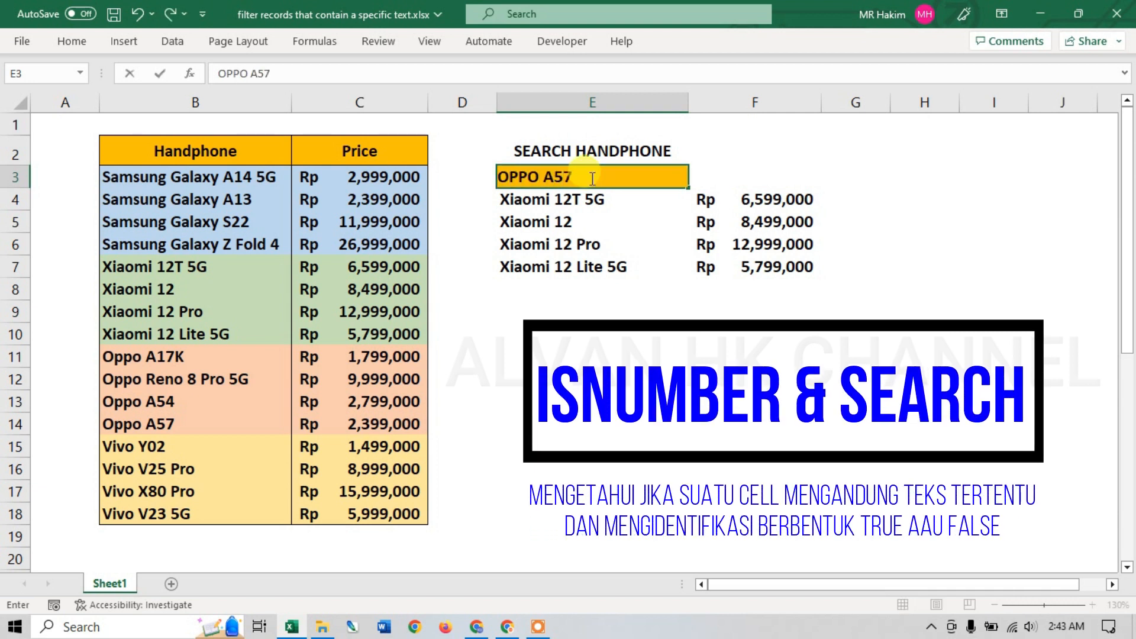
pyautogui.press('Return')
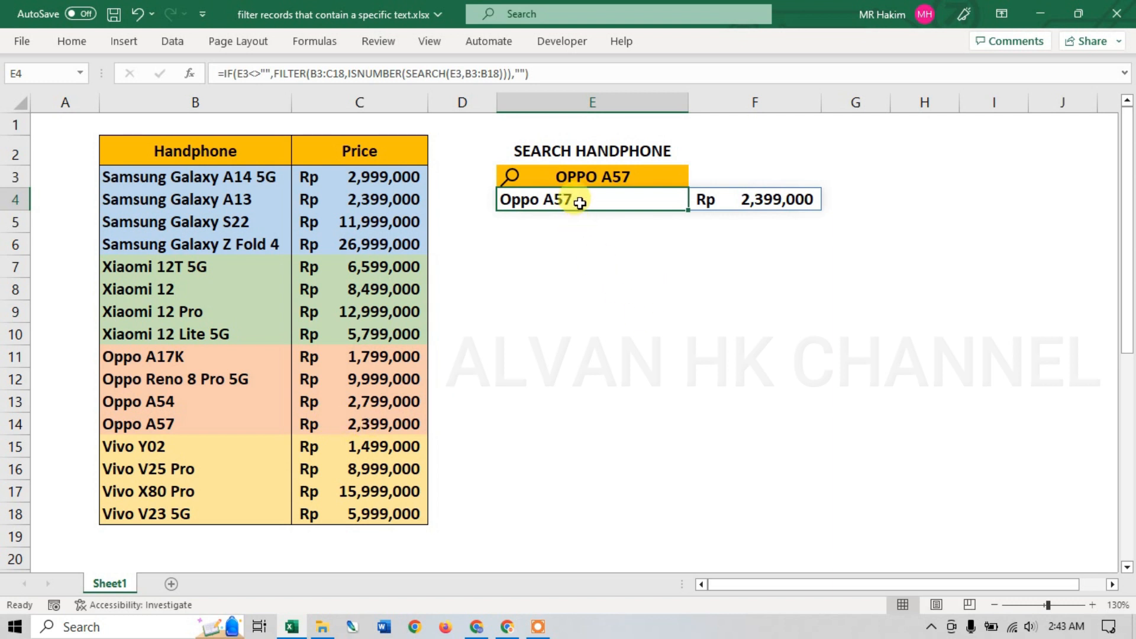
# Delete the existing formula from cell E4 and enter SAMSUNG in search cell E3.
pyautogui.press('Delete')
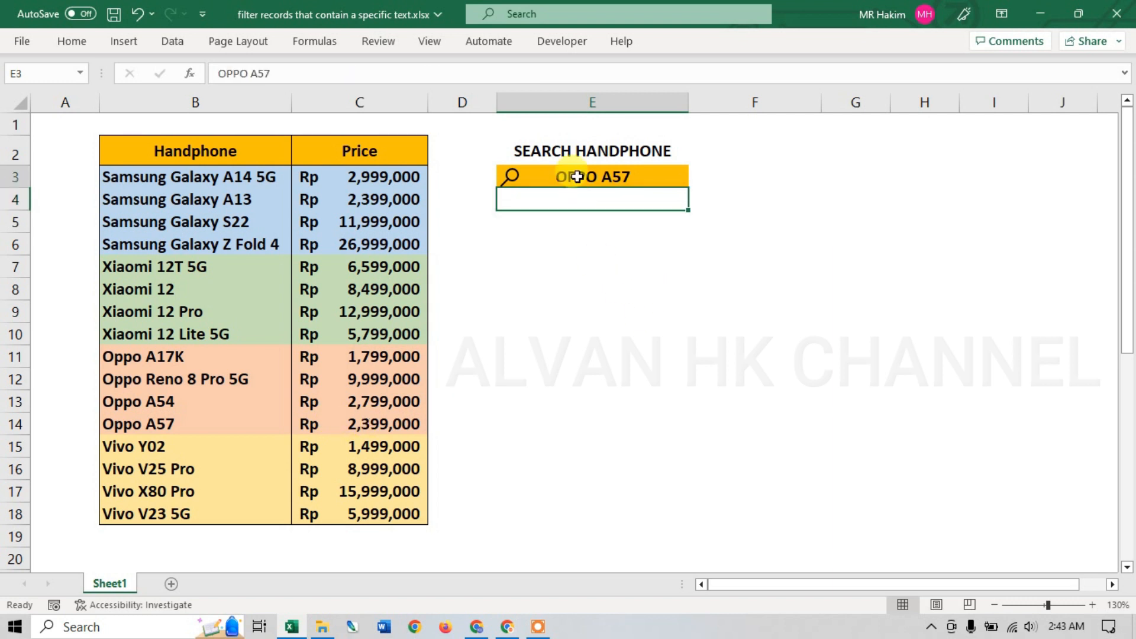
pyautogui.click(580, 176)
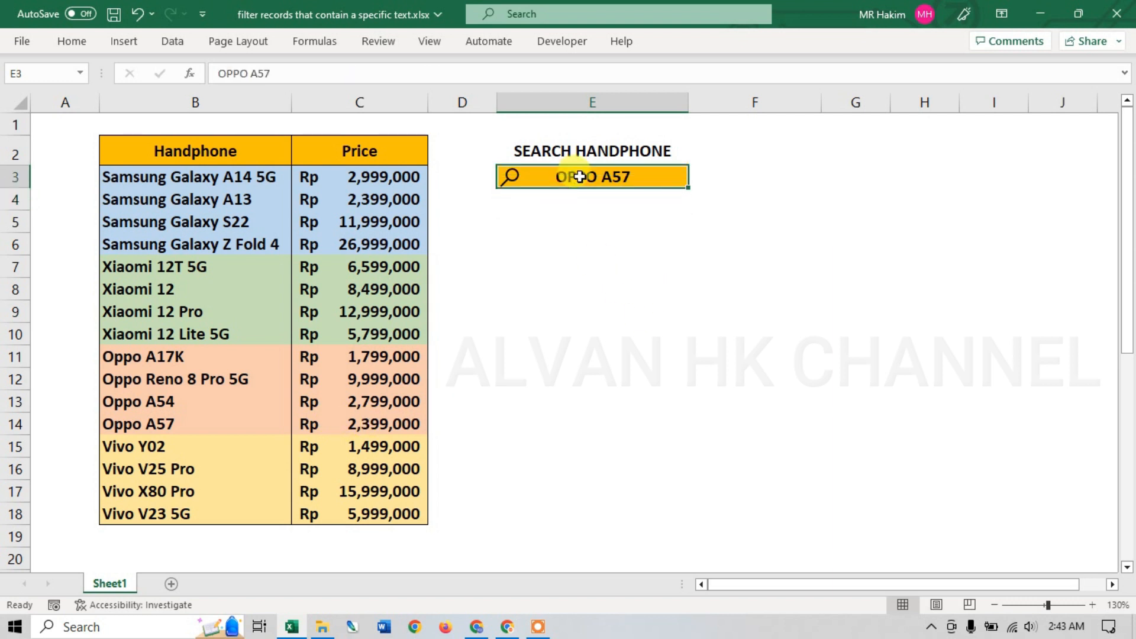
pyautogui.write('SA')
pyautogui.press('Return')
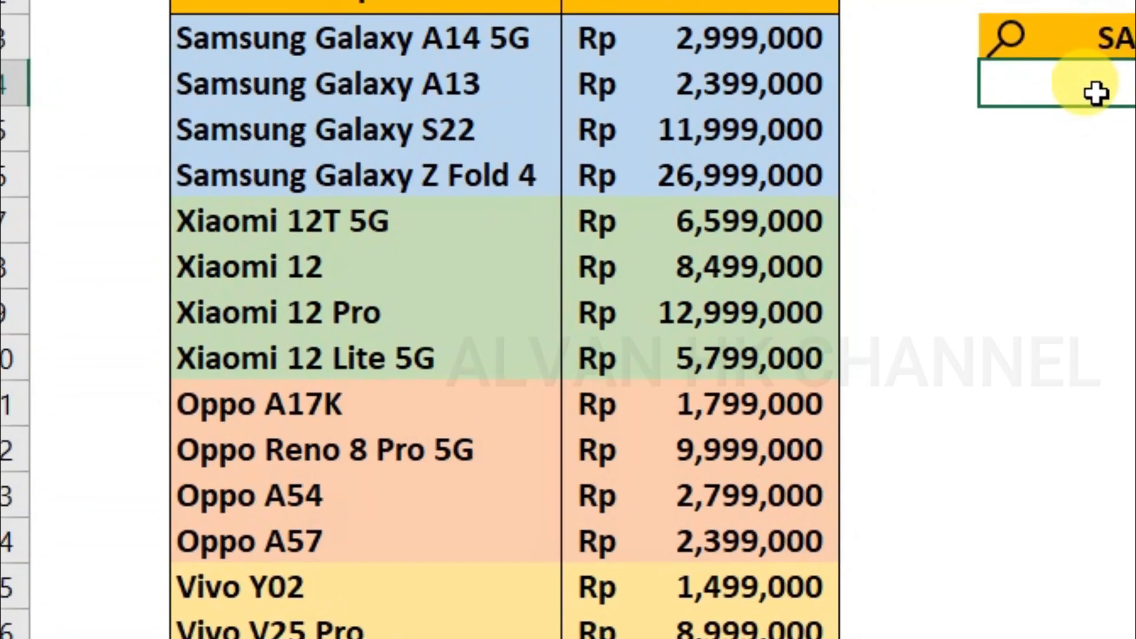
# Begin a FILTER formula in cell E4 with the handphone and price data B3:C18 as its array.
pyautogui.write('=FILTER')
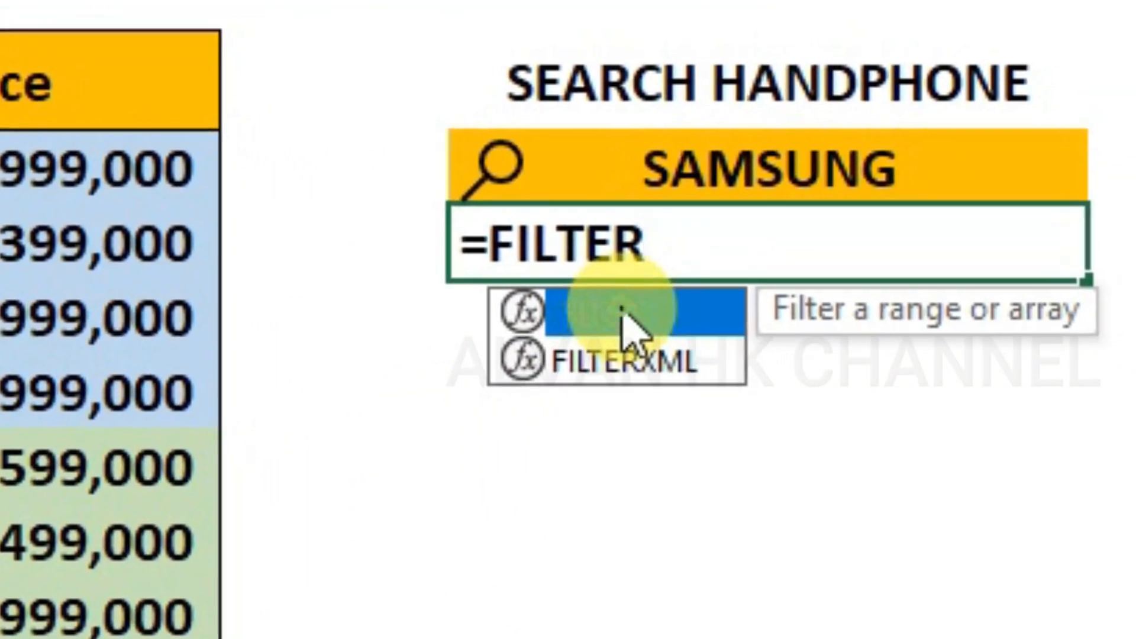
pyautogui.doubleClick(817, 239)
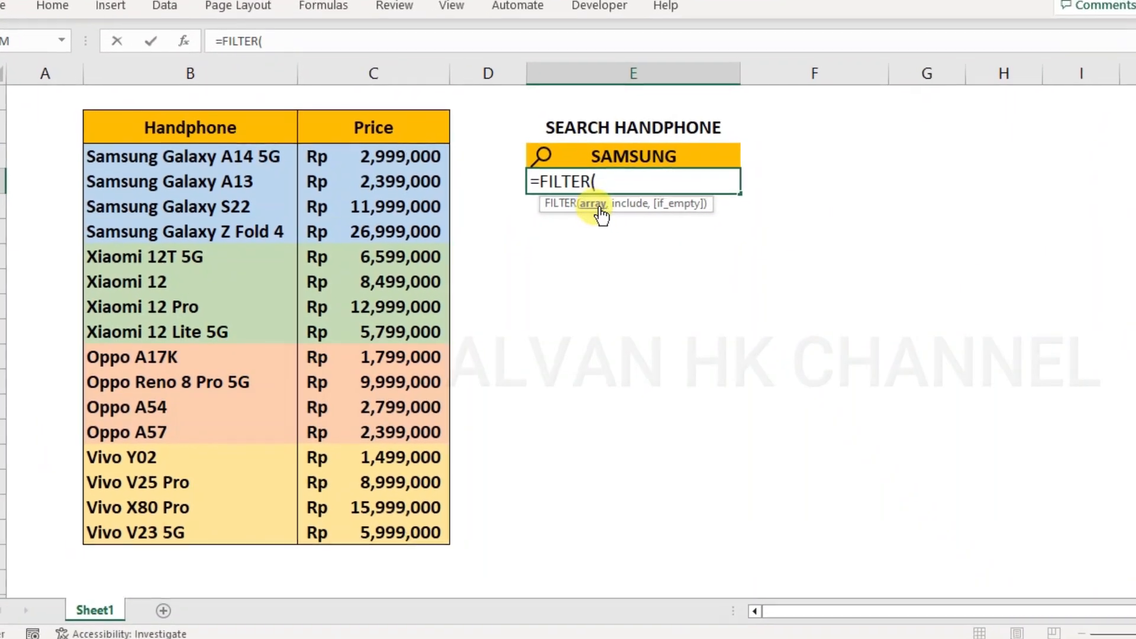
pyautogui.moveTo(228, 139); pyautogui.dragTo(379, 526)
pyautogui.moveTo(416, 565); pyautogui.dragTo(415, 588)
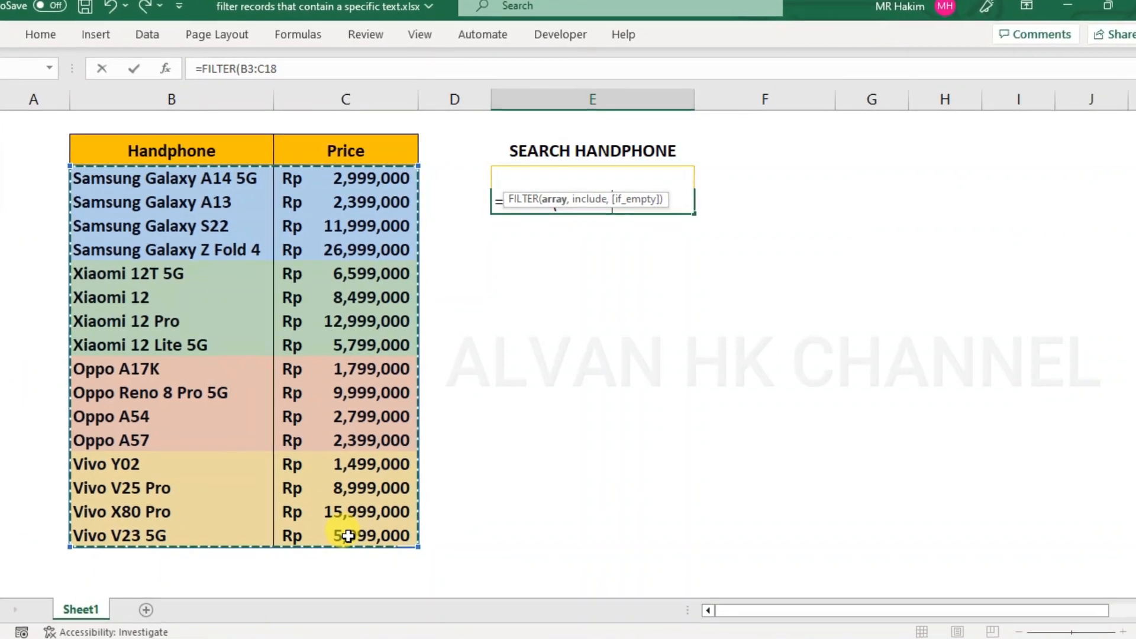
pyautogui.write(',')
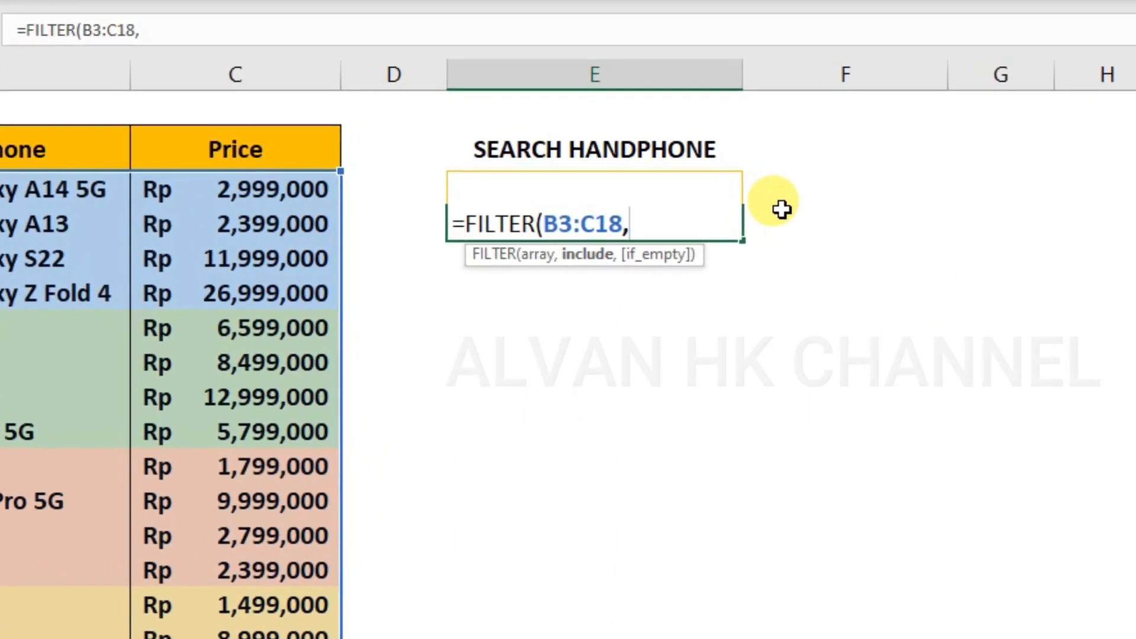
# Complete the FILTER formula with ISNUMBER(SEARCH(E3,B3:B18)) as its include argument and enter it in cell E4.
pyautogui.write('ISNUM')
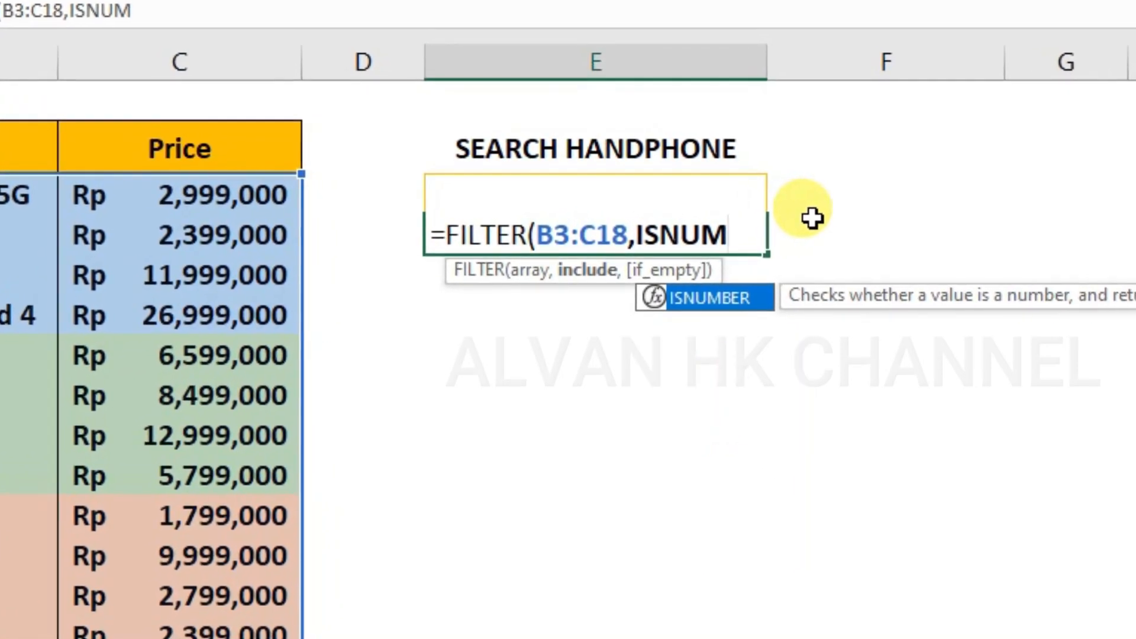
pyautogui.doubleClick(710, 298)
pyautogui.write('SEARCH')
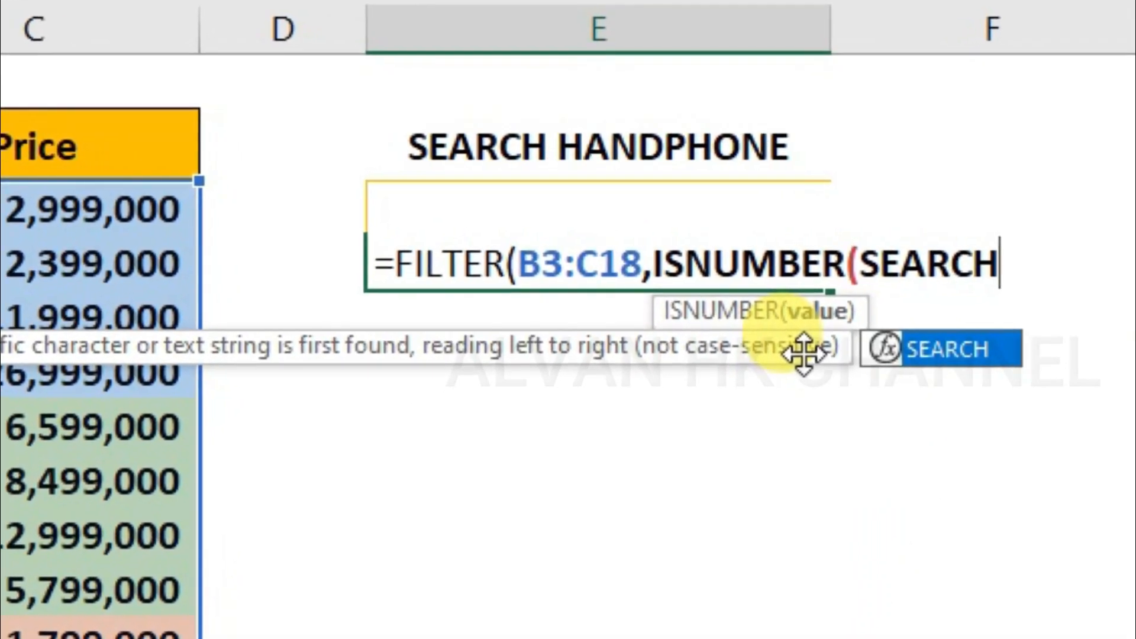
pyautogui.doubleClick(1030, 384)
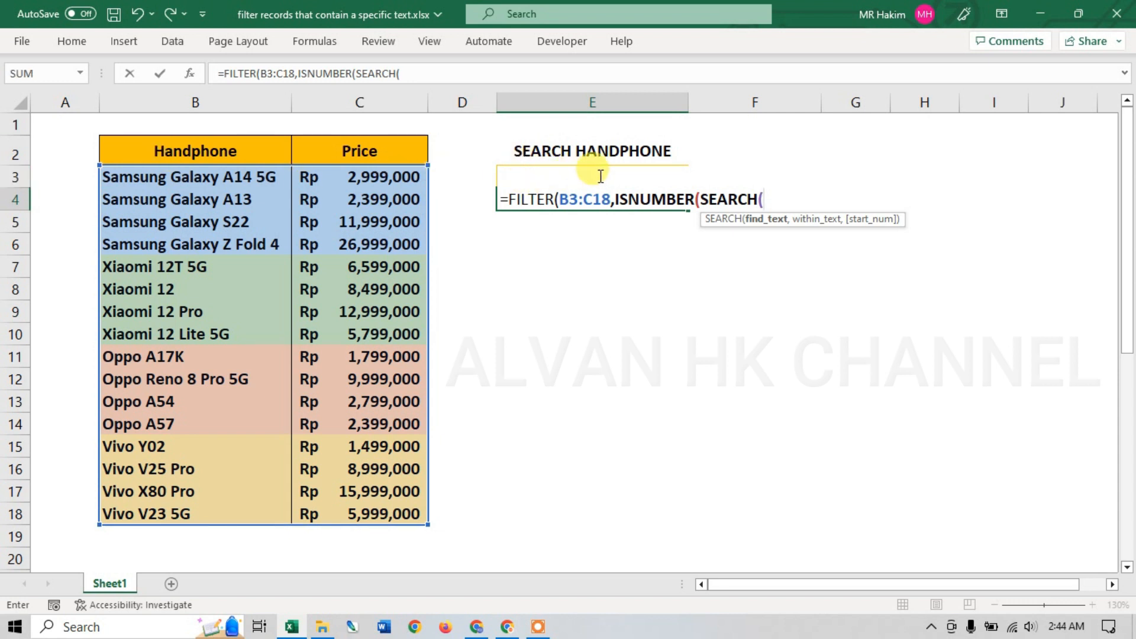
pyautogui.write('E3,')
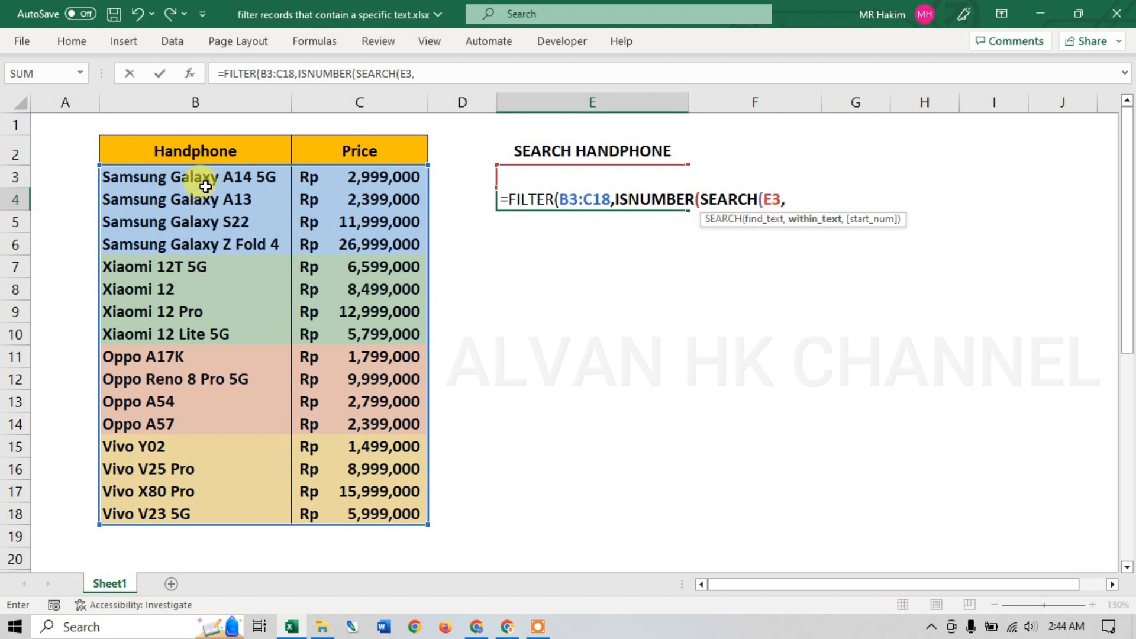
pyautogui.moveTo(210, 181); pyautogui.dragTo(210, 513)
pyautogui.write(')')
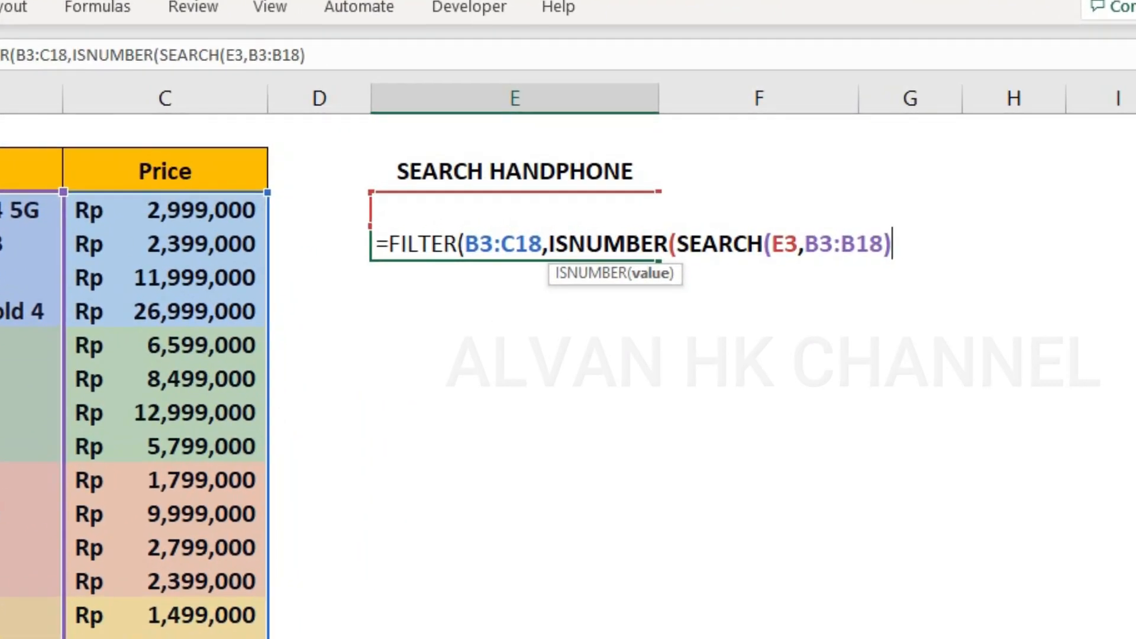
pyautogui.write('))')
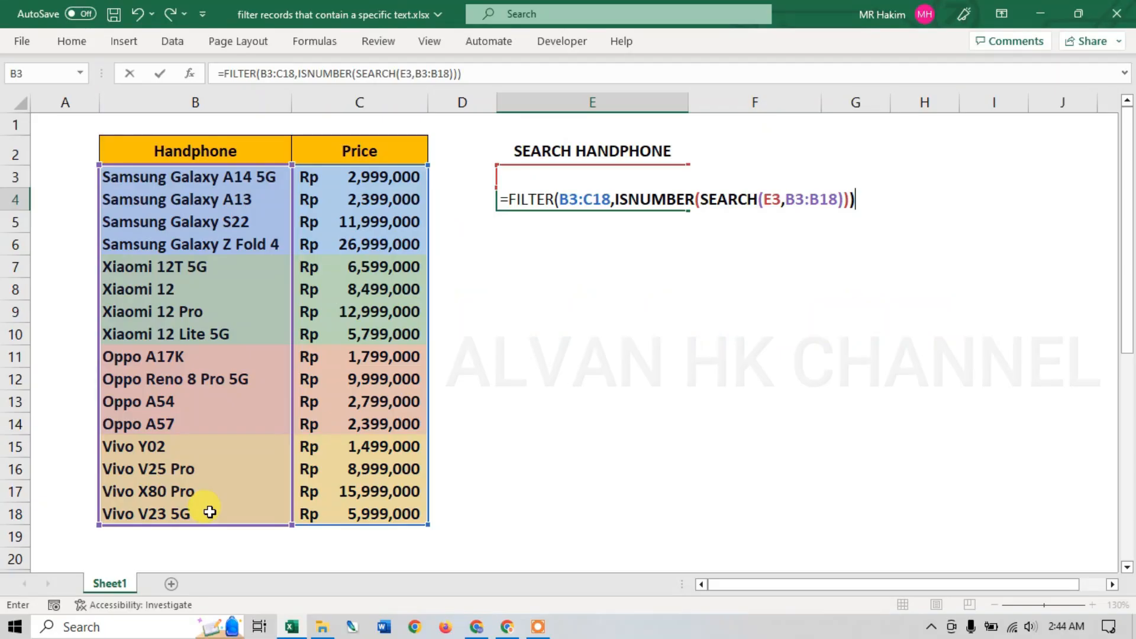
pyautogui.press('Return')
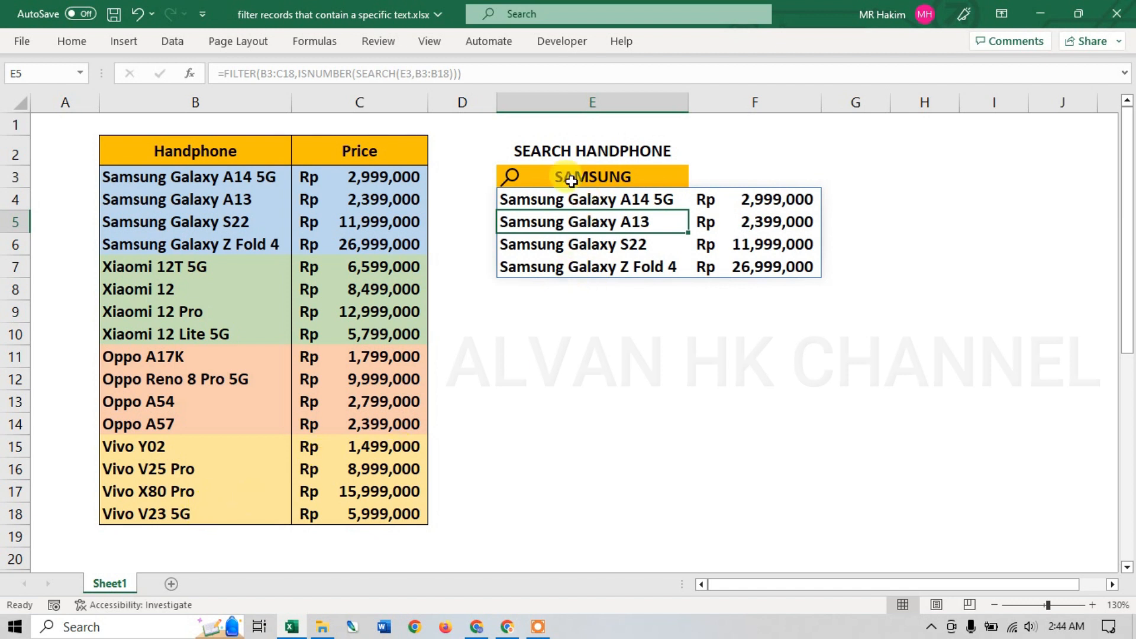
# Test the formula by entering OPPO in search cell E3, and clear that cell again.
pyautogui.click(594, 179)
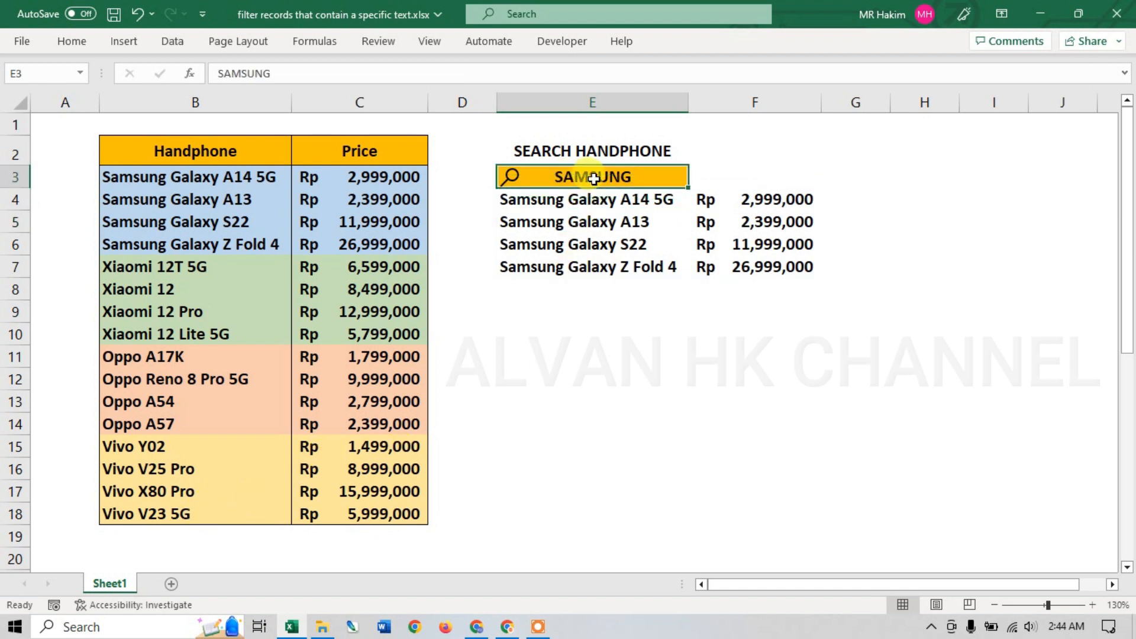
pyautogui.write('O')
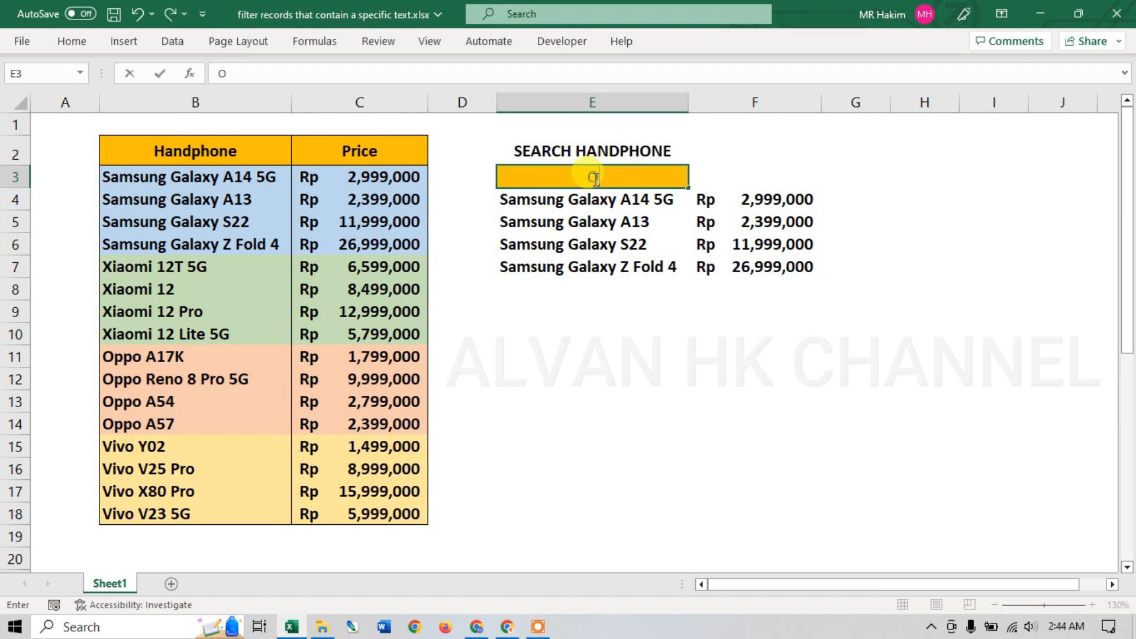
pyautogui.write('PPO')
pyautogui.press('Return')
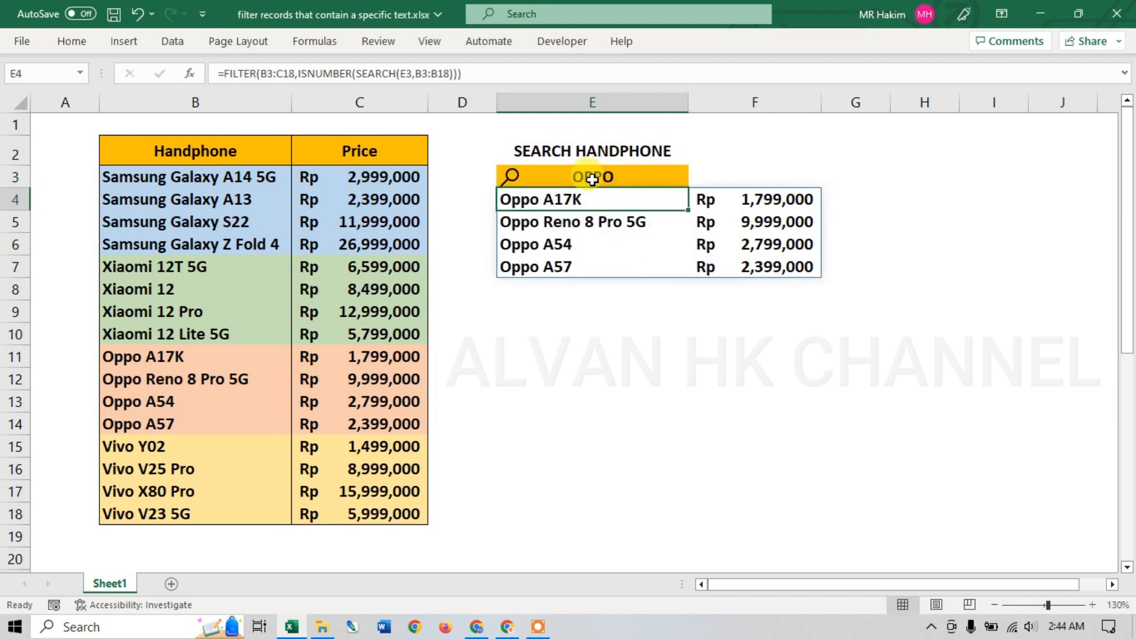
pyautogui.click(590, 179)
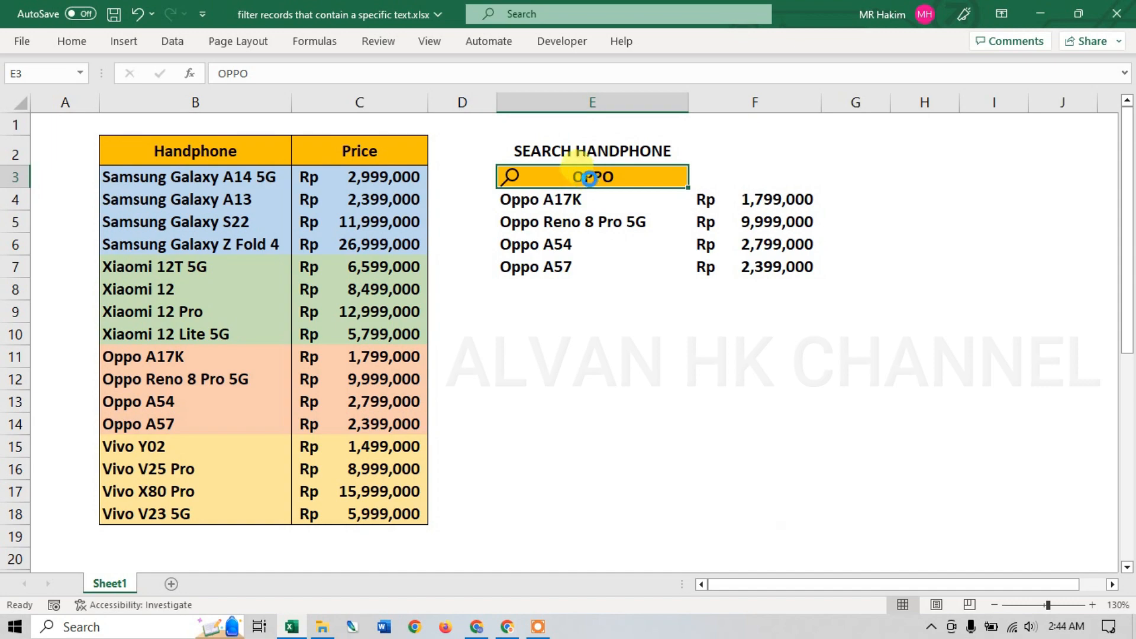
pyautogui.press('Delete')
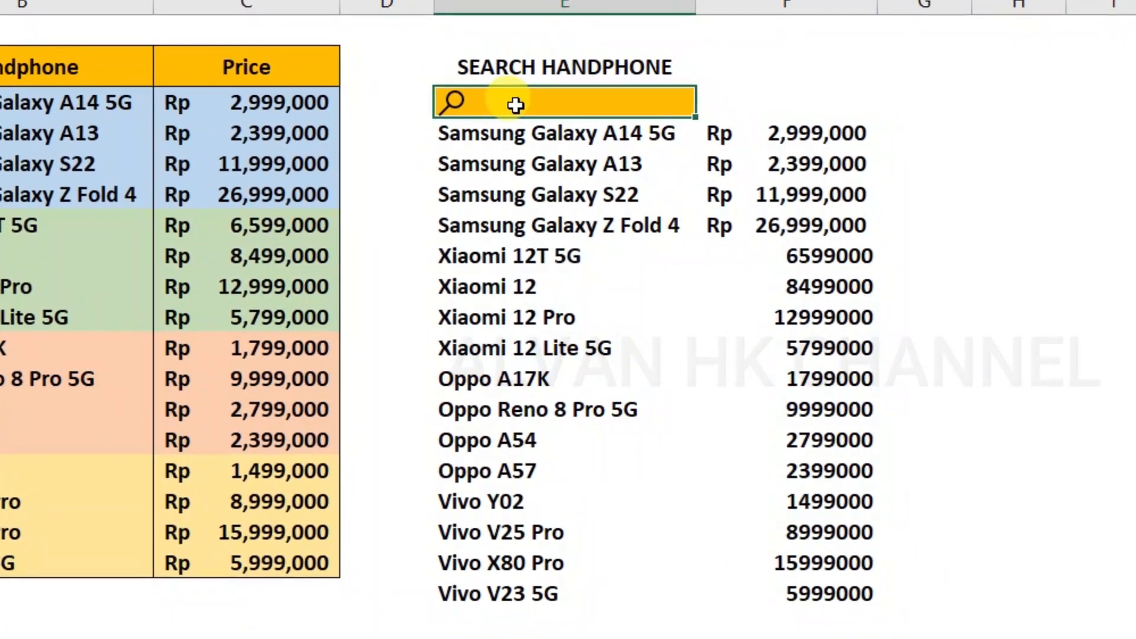
# Wrap the FILTER formula in cell E4 in an IF with E3<>"" as its logical test and "" as its value if false.
pyautogui.click(509, 137)
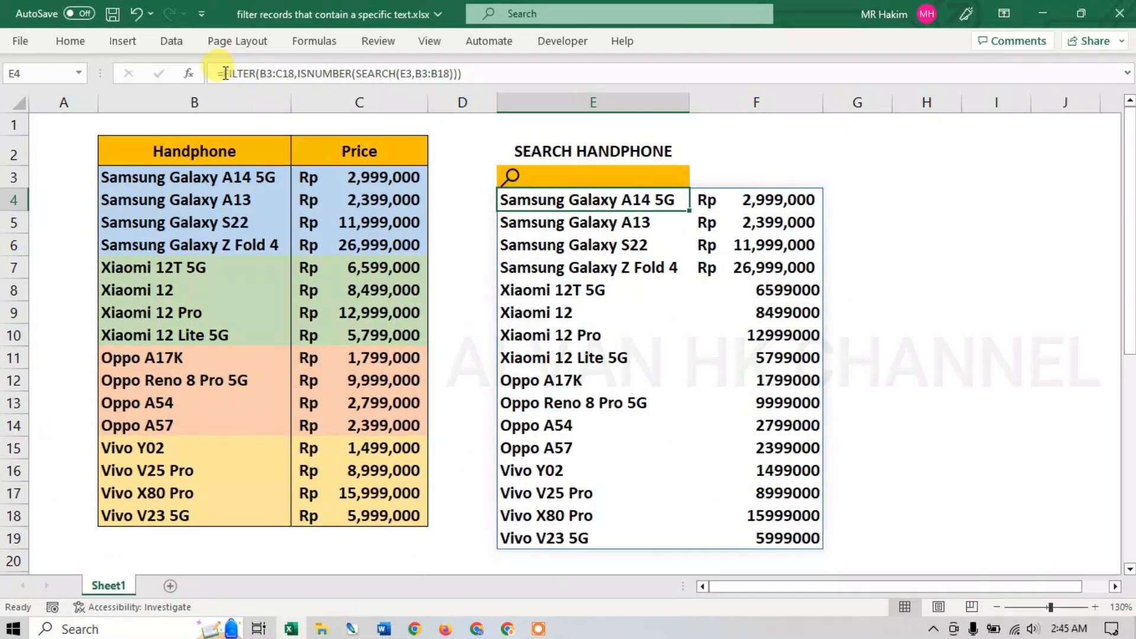
pyautogui.click(219, 73)
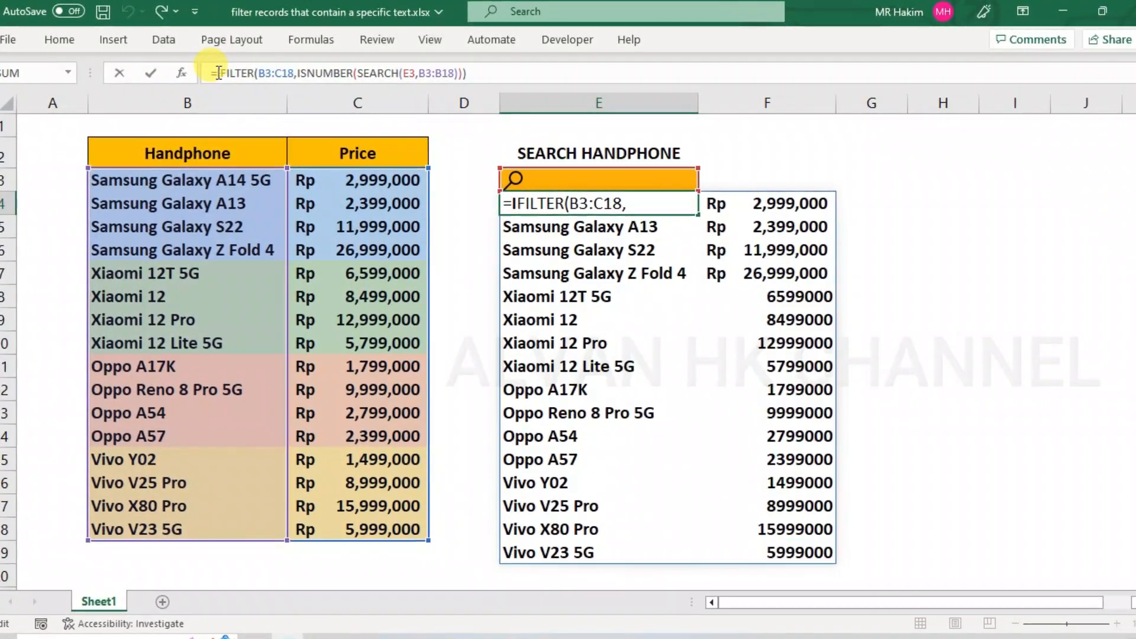
pyautogui.write('IF')
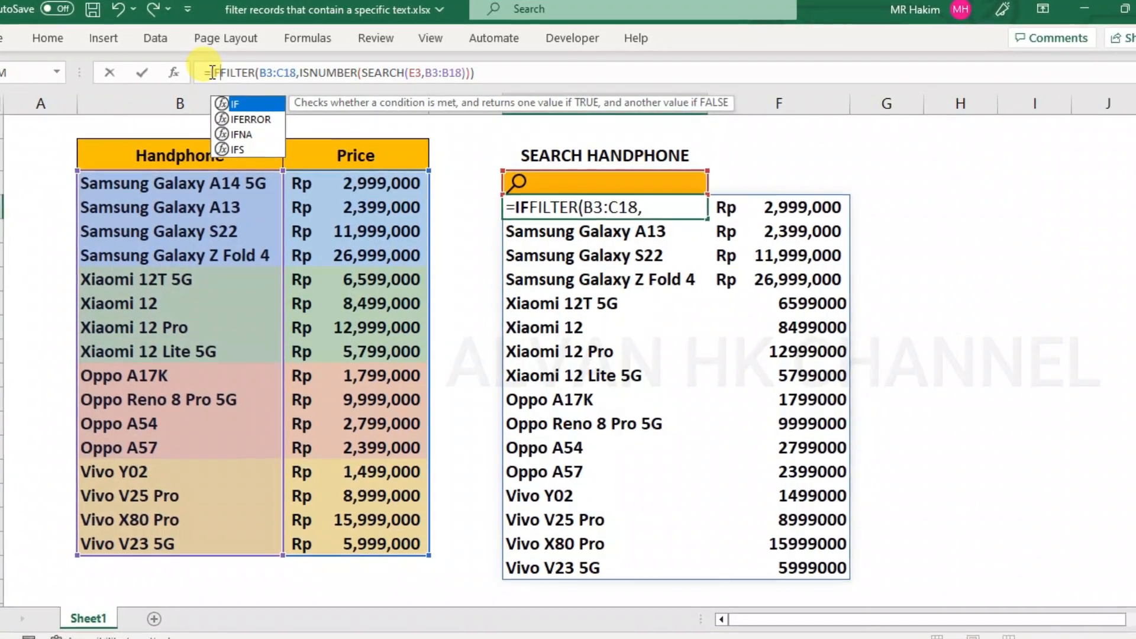
pyautogui.write('(')
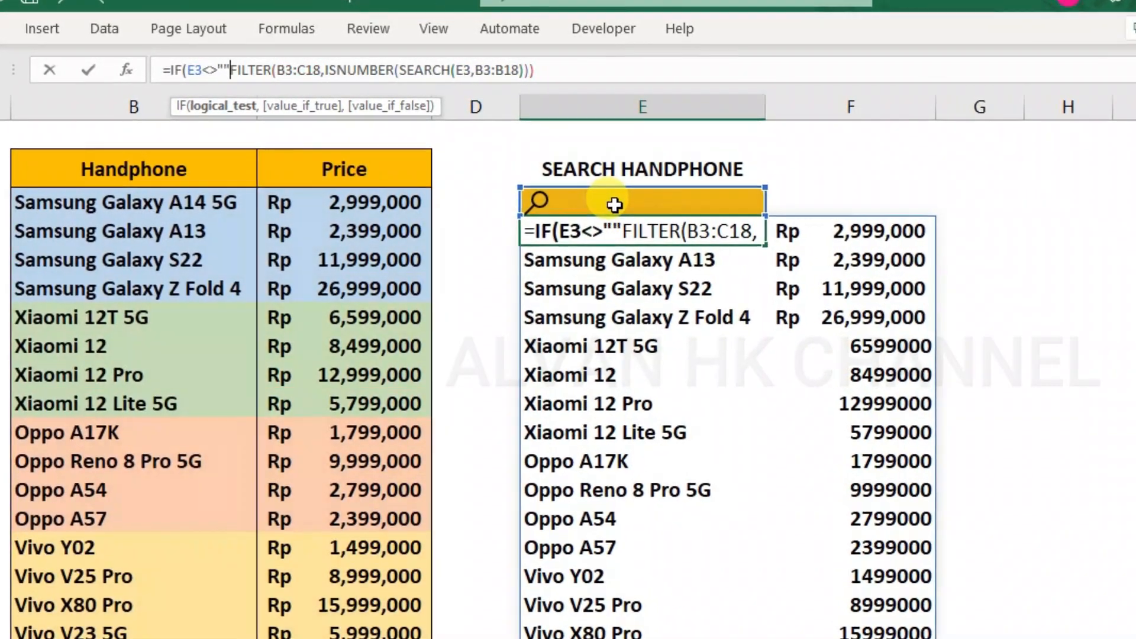
pyautogui.write(',')
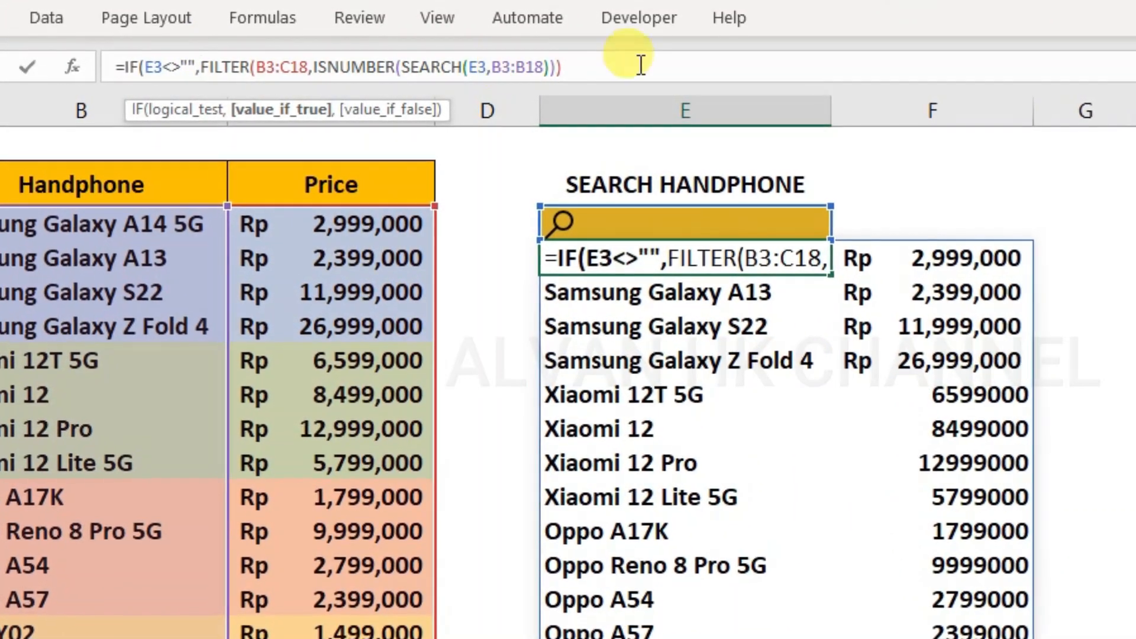
pyautogui.click(566, 68)
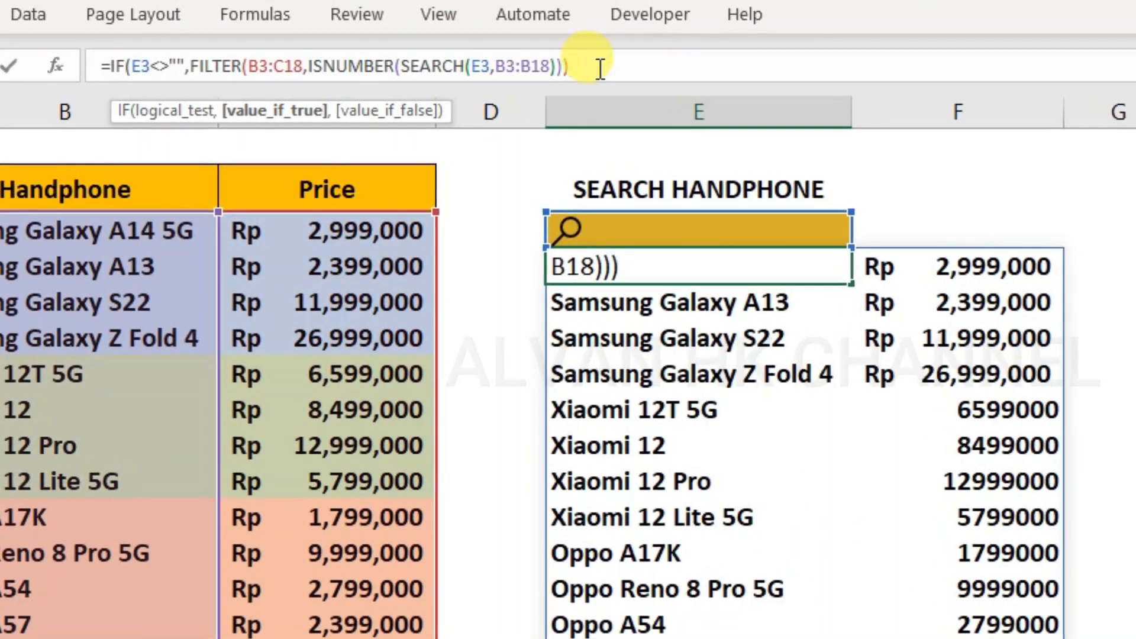
pyautogui.write(',')
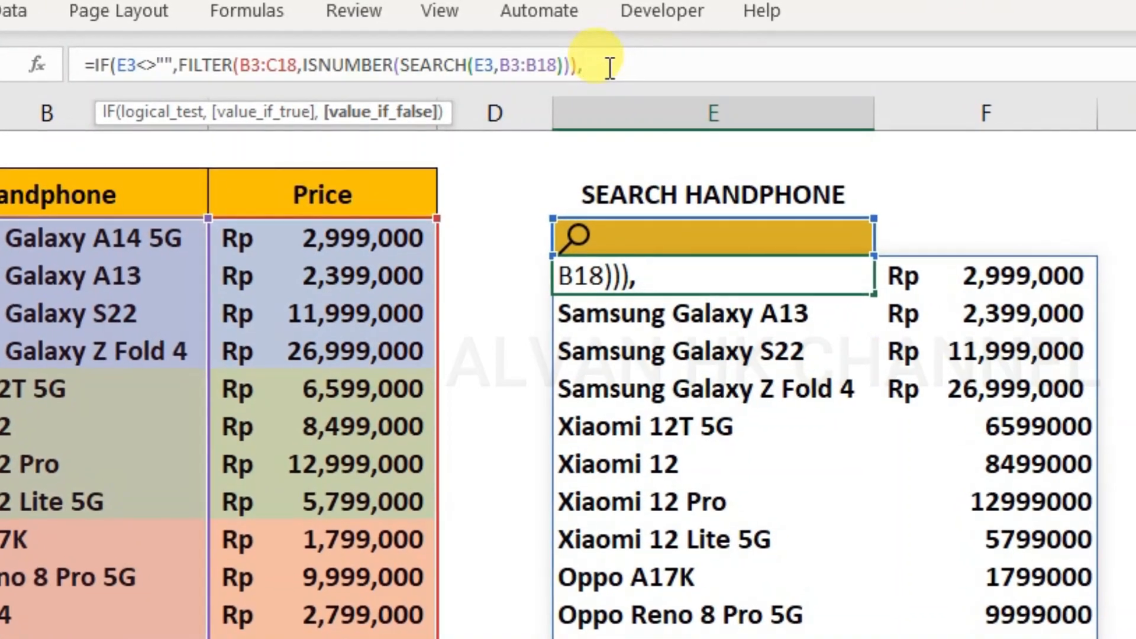
pyautogui.write('""')
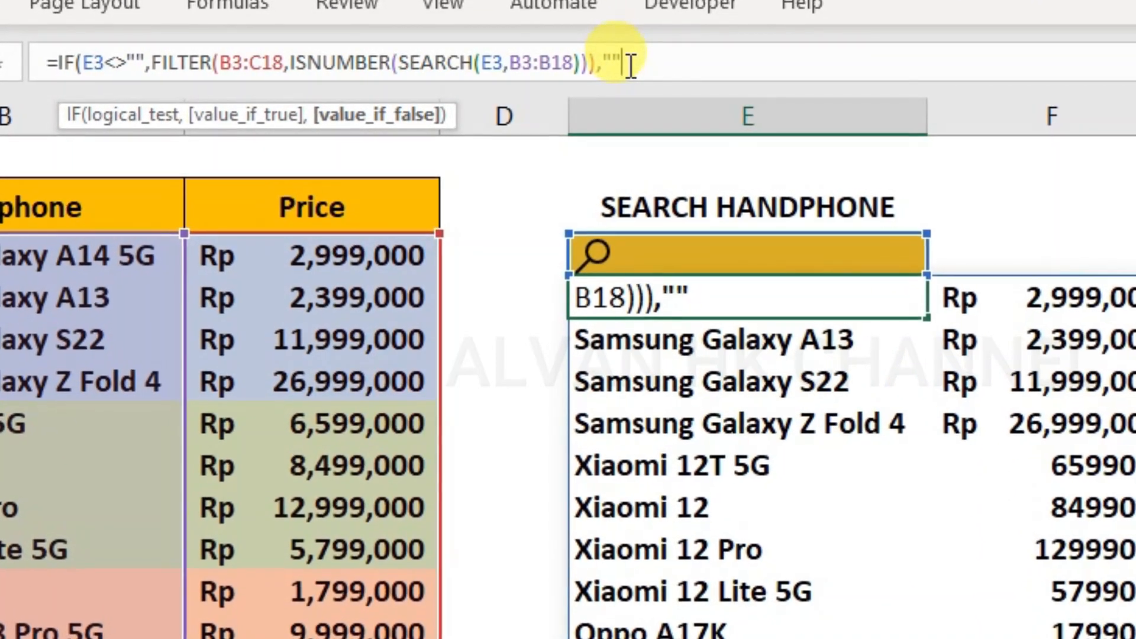
pyautogui.write(')')
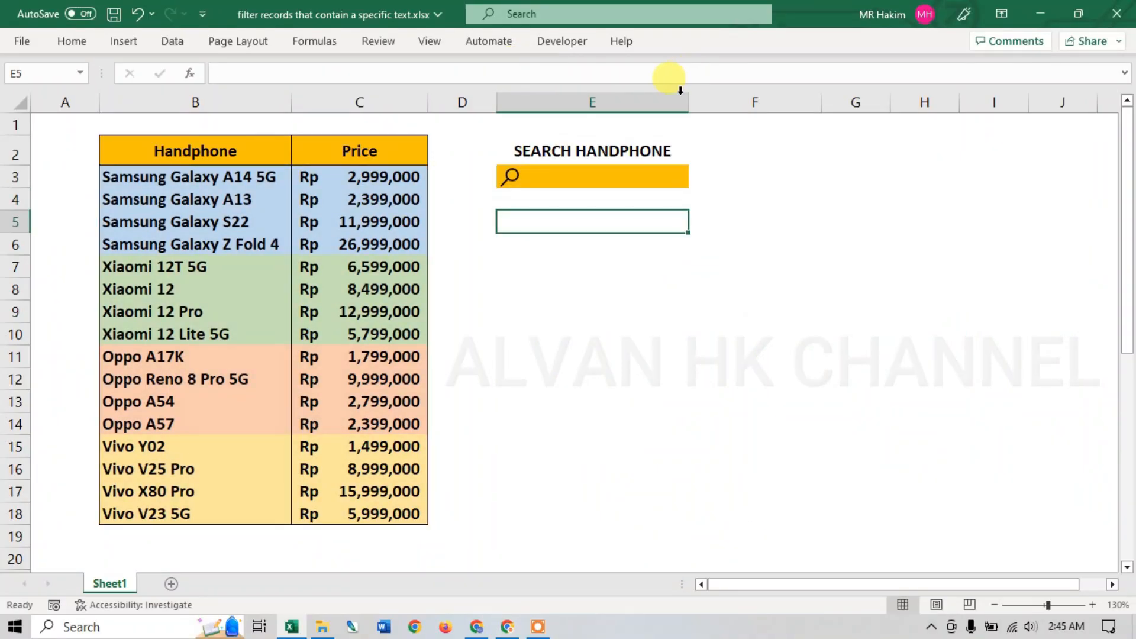
# Test the blank-safe formula by entering SAMSUNG in search cell E3.
pyautogui.click(594, 173)
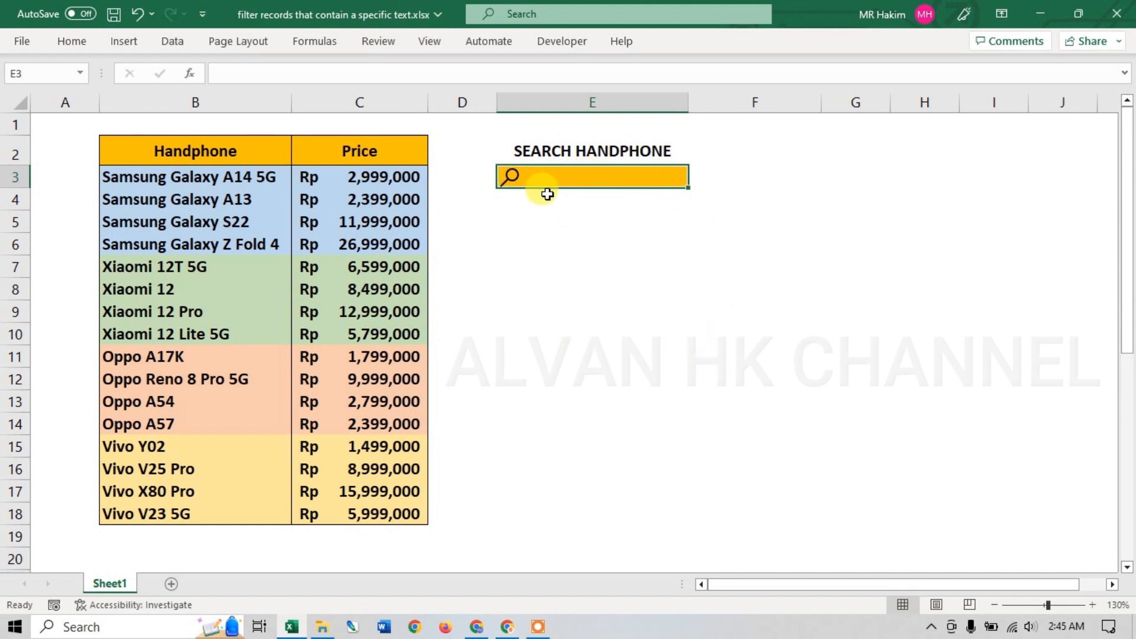
pyautogui.write('SA')
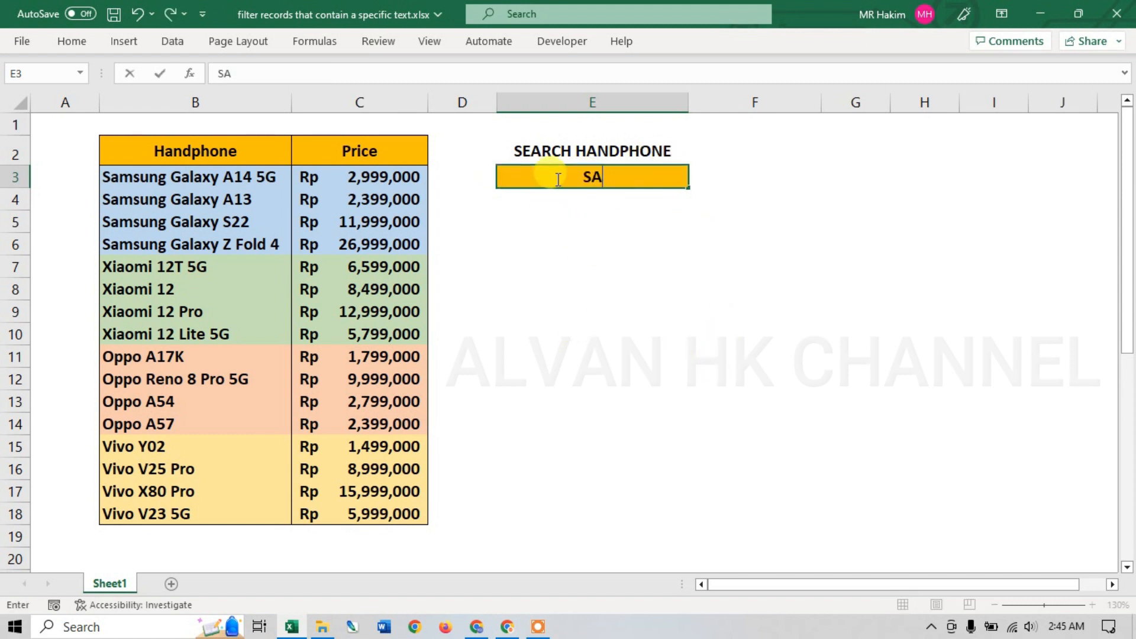
pyautogui.write('MS')
pyautogui.press('BackSpace')
pyautogui.write('MSUNG')
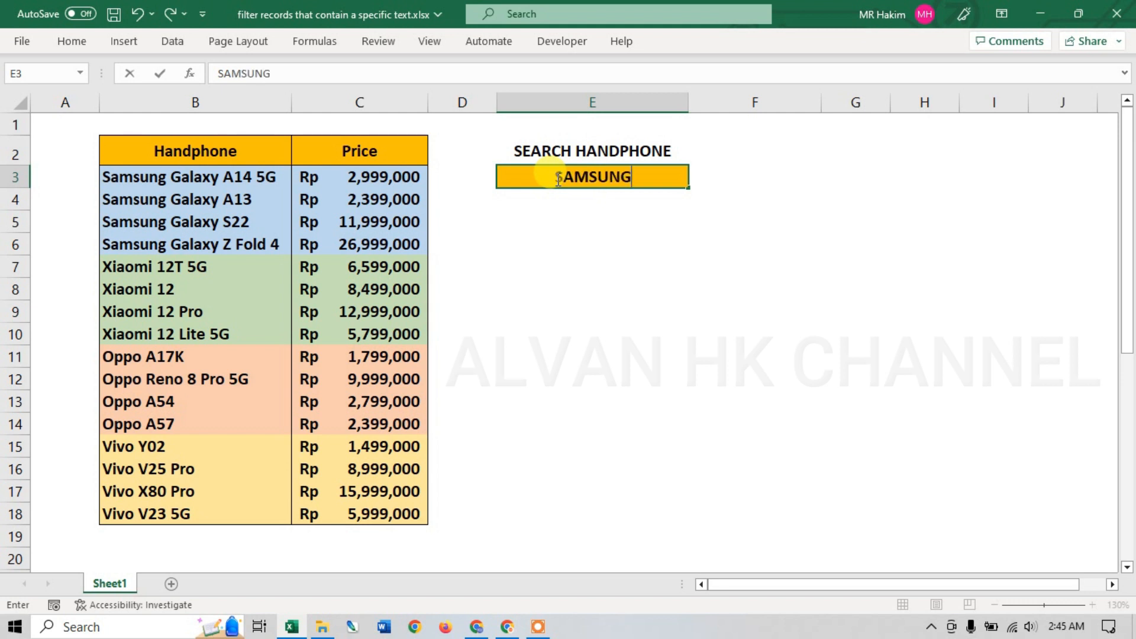
pyautogui.press('Return')
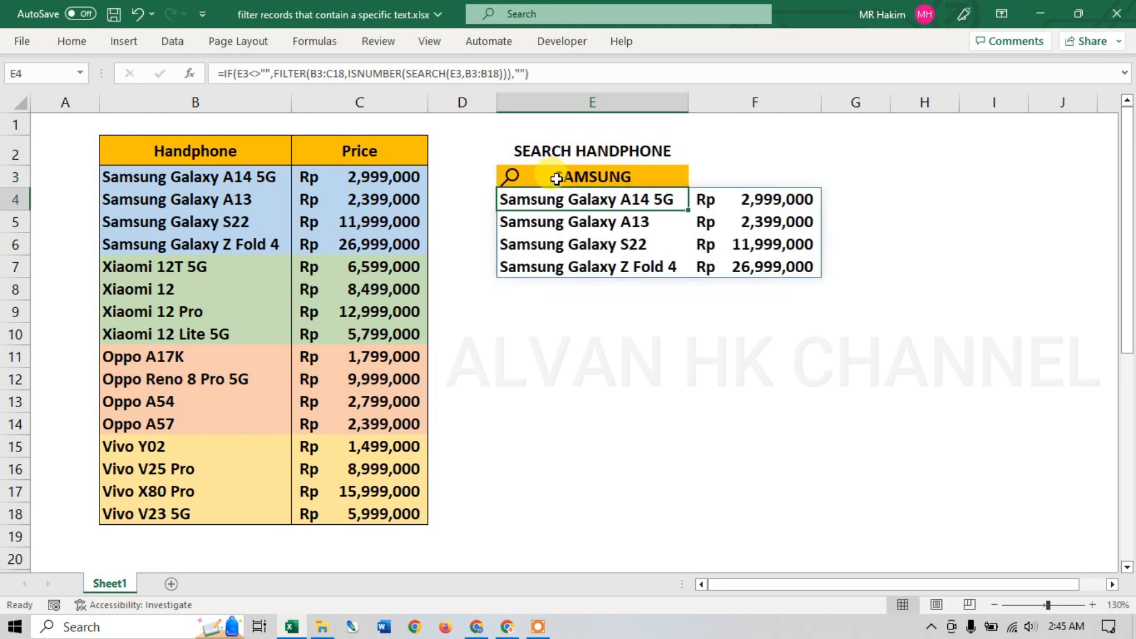
# Search for a single model by entering VIVO V23 5G in cell E3.
pyautogui.click(556, 178)
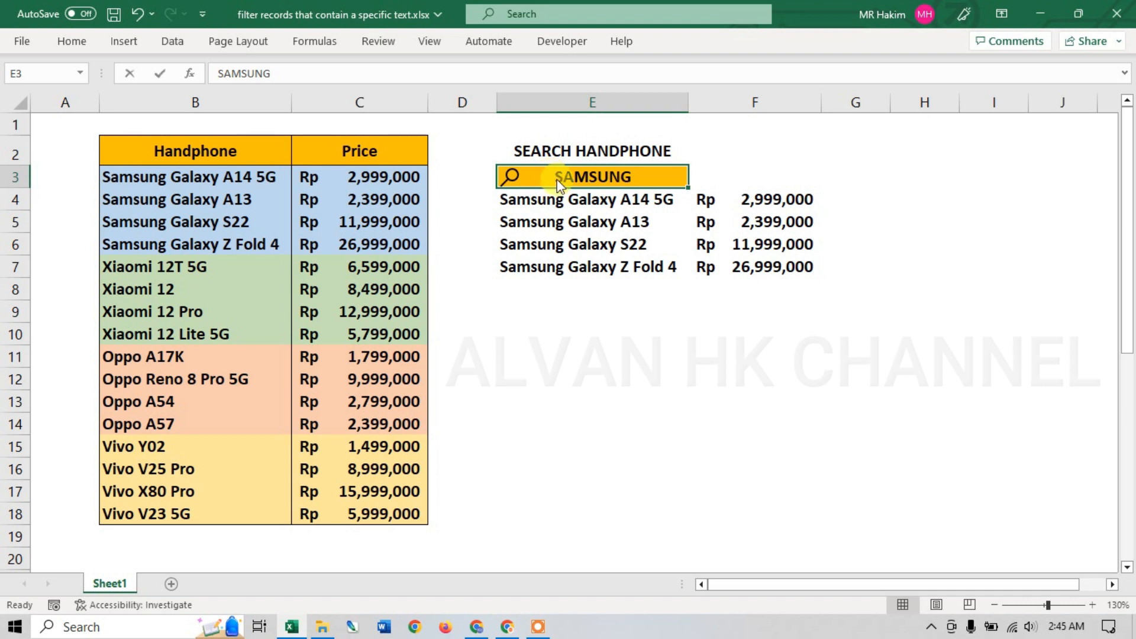
pyautogui.write('VIV')
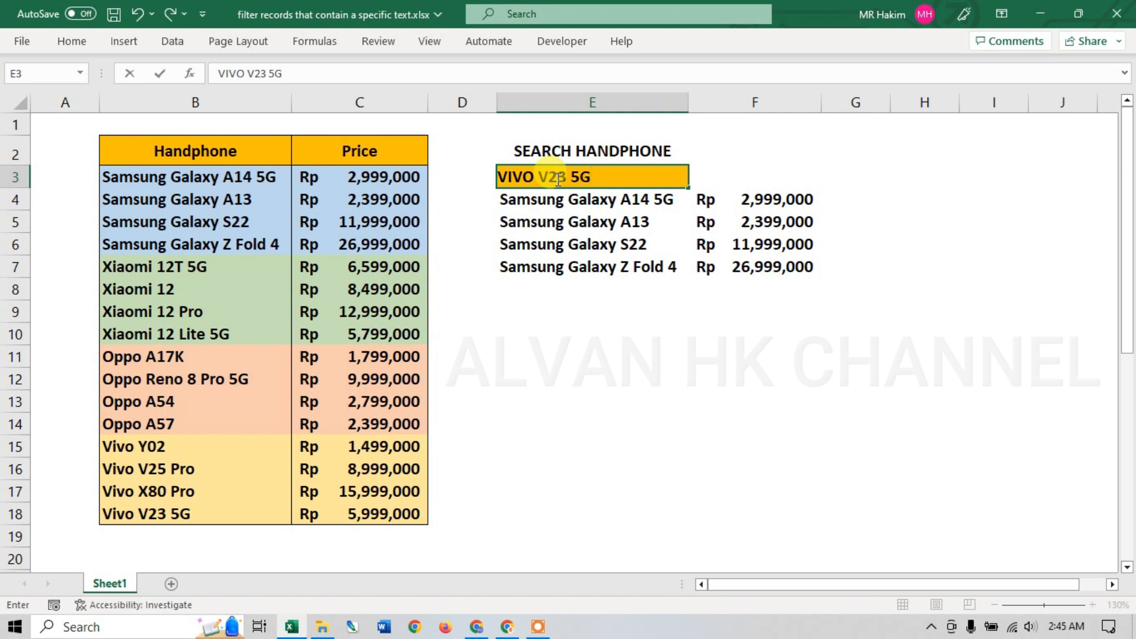
pyautogui.write('O V23 5G')
pyautogui.press('Return')
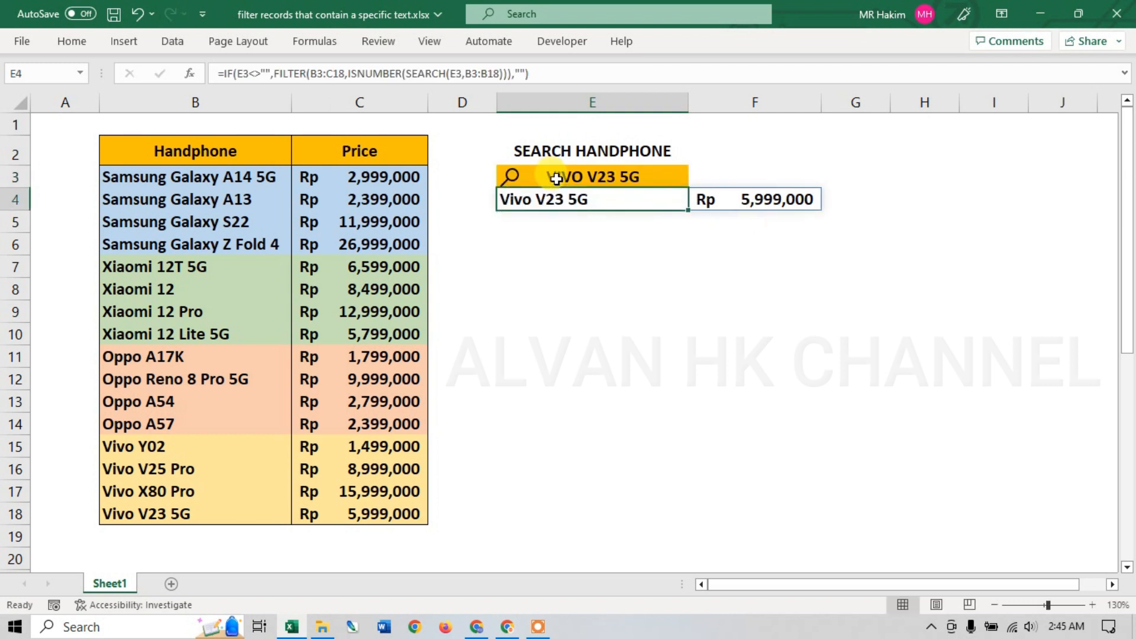
# Search for the brand OPPO in cell E3, and narrow the search text to OPPO A54.
pyautogui.click(557, 178)
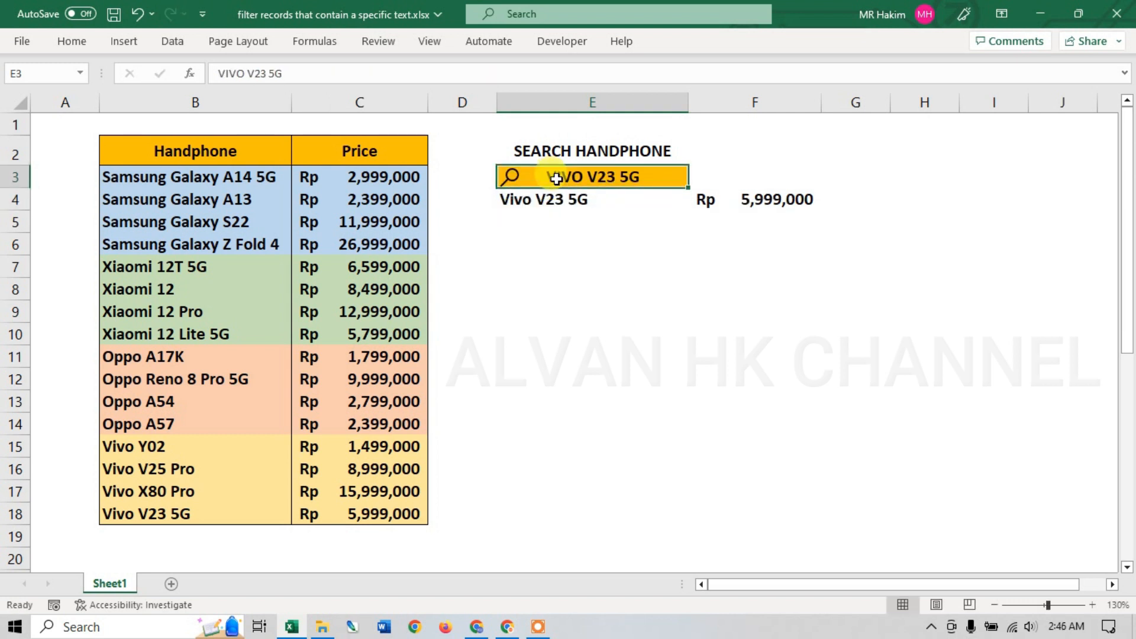
pyautogui.write('OPPO')
pyautogui.press('Return')
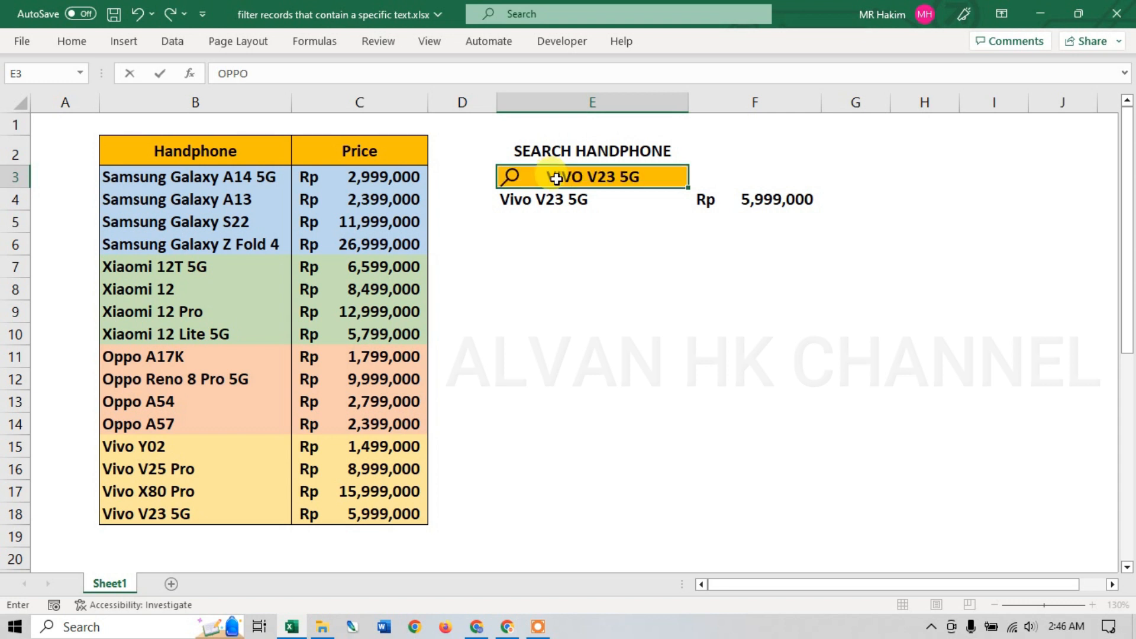
pyautogui.click(556, 178)
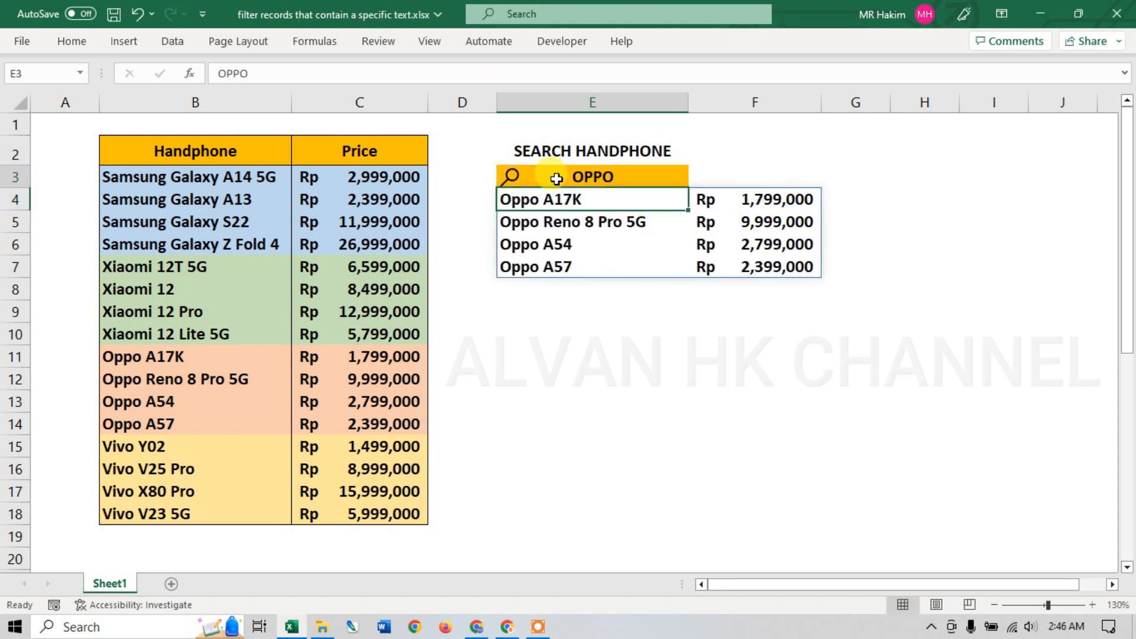
pyautogui.write('OPPO')
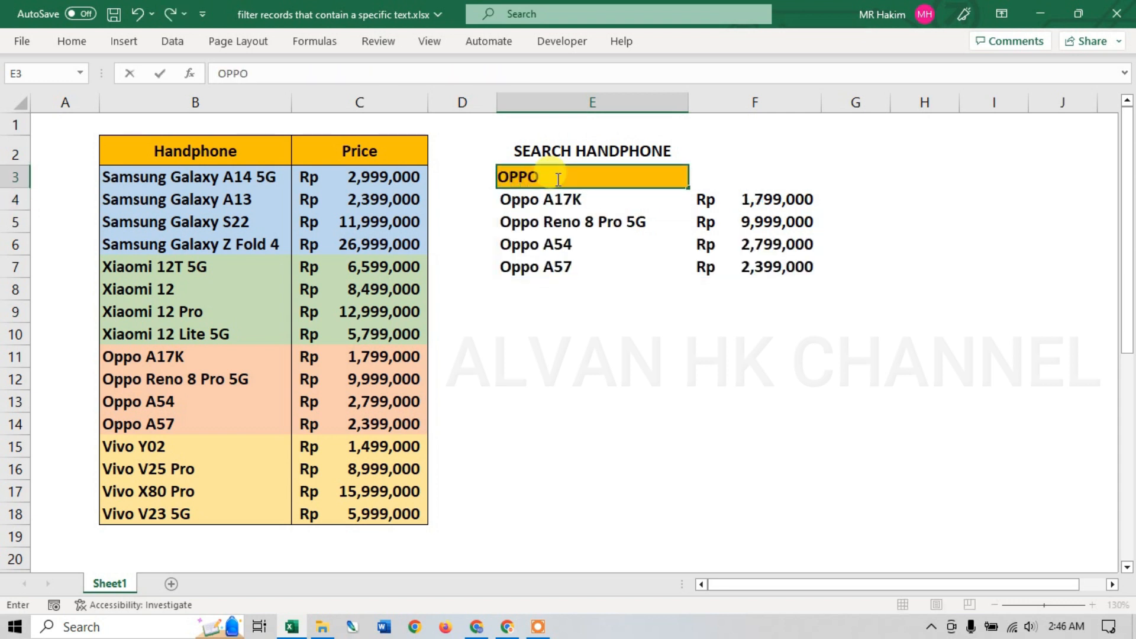
pyautogui.write(' A54')
pyautogui.press('Return')
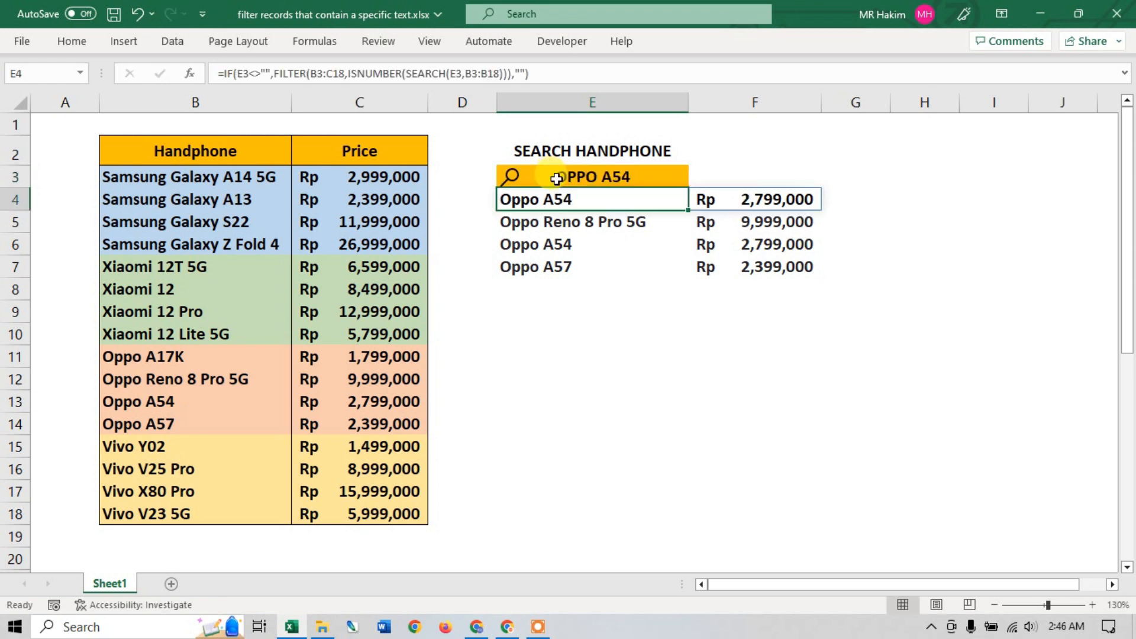